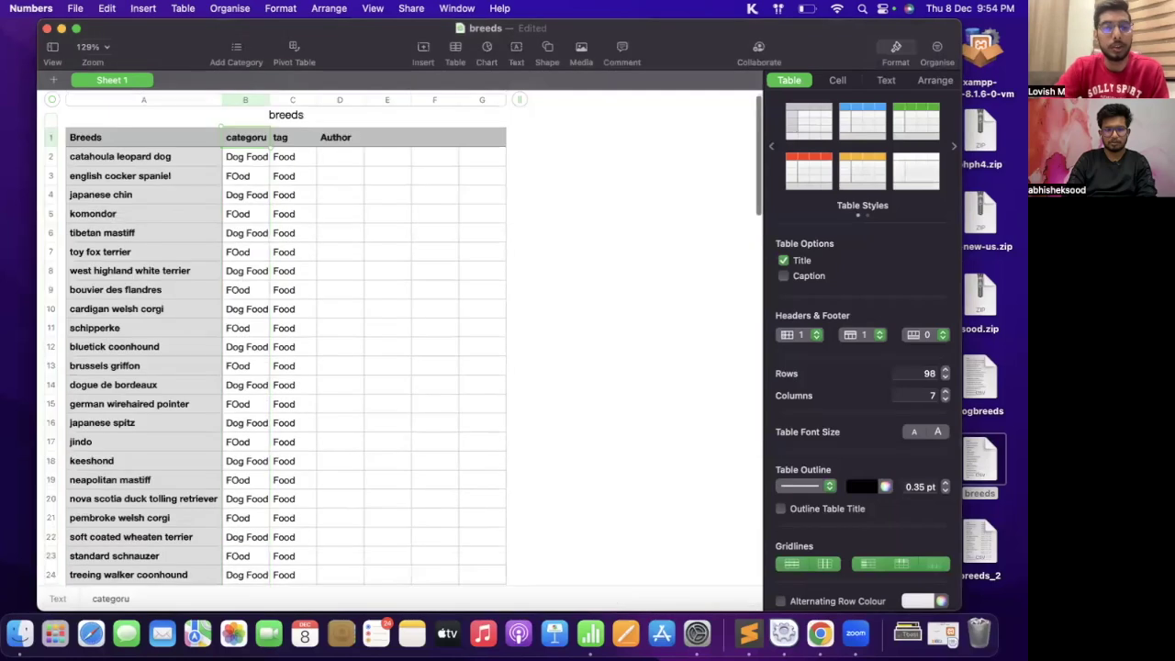
Review the category and tag values assigned to the first rows of the breeds table
{"action": "key", "text": "Down"}
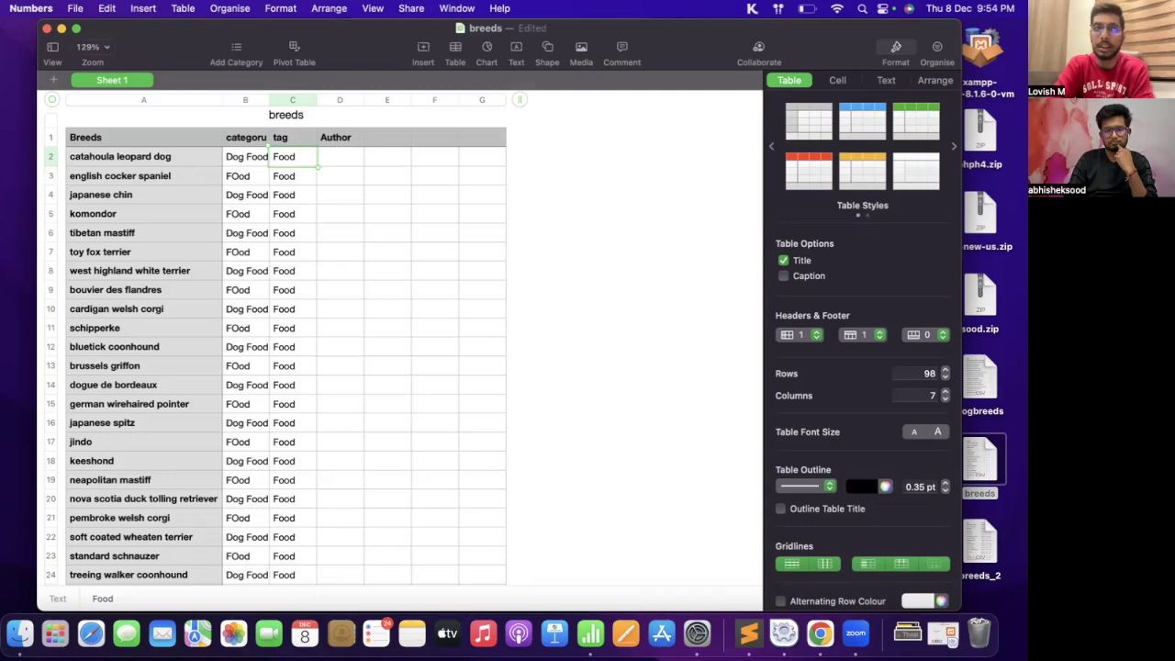
{"action": "left_click", "coordinate": [293, 175]}
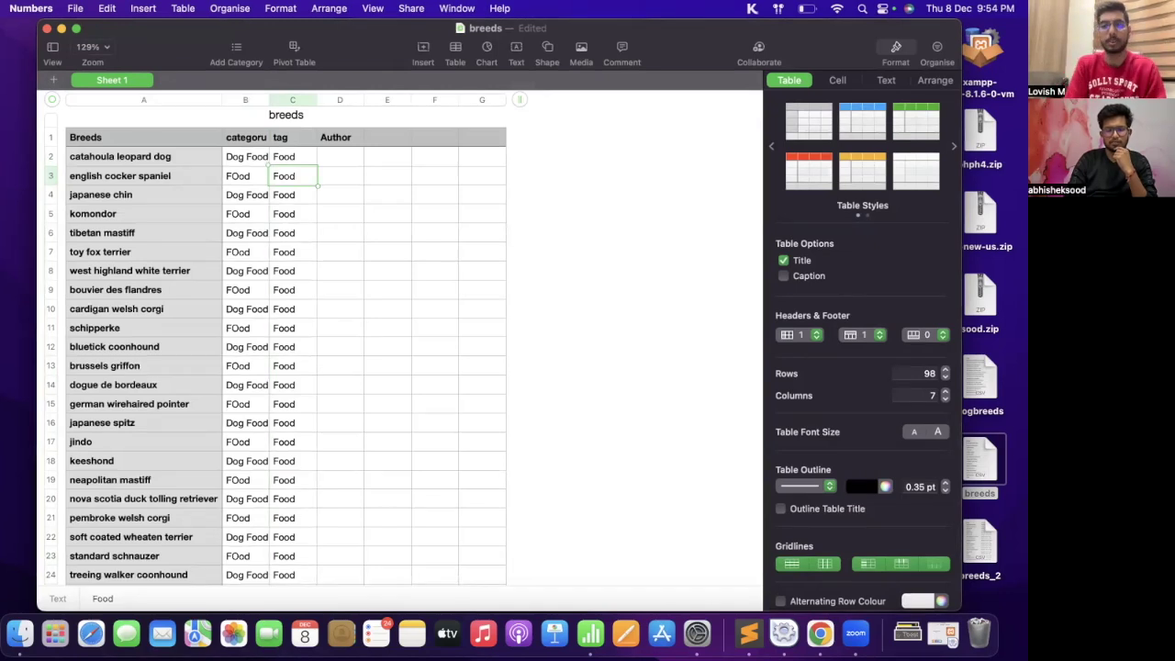
{"action": "left_click", "coordinate": [293, 156]}
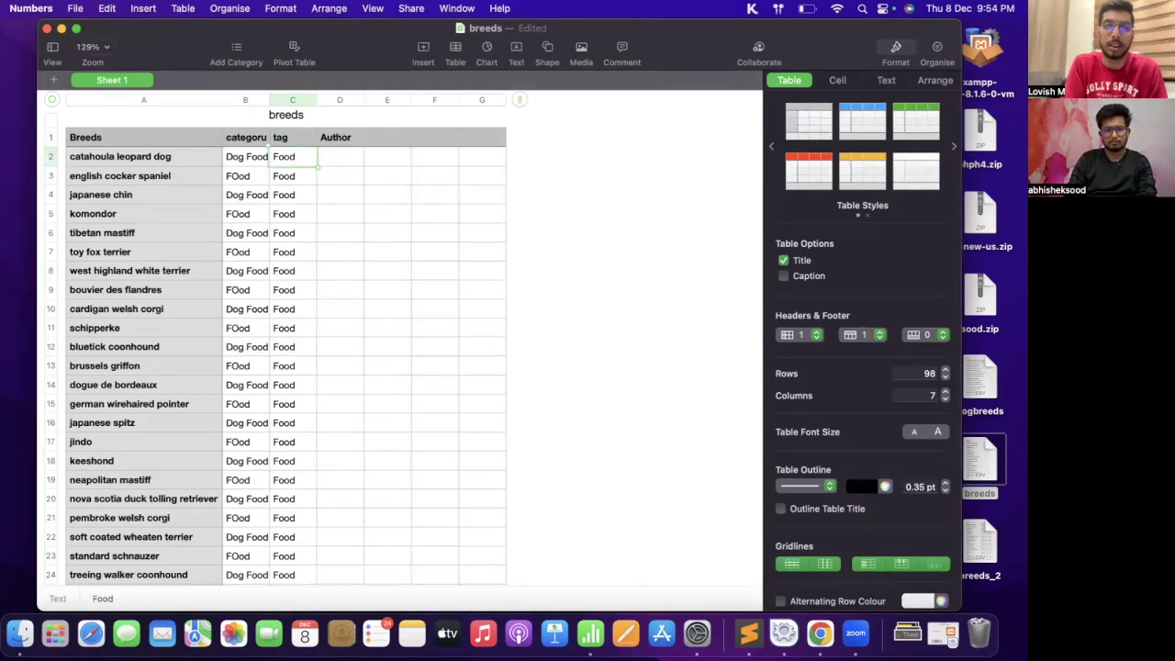
{"action": "key", "text": "Down"}
{"action": "key", "text": "Left"}
{"action": "key", "text": "Down"}
{"action": "key", "text": "Down"}
{"action": "key", "text": "Down"}
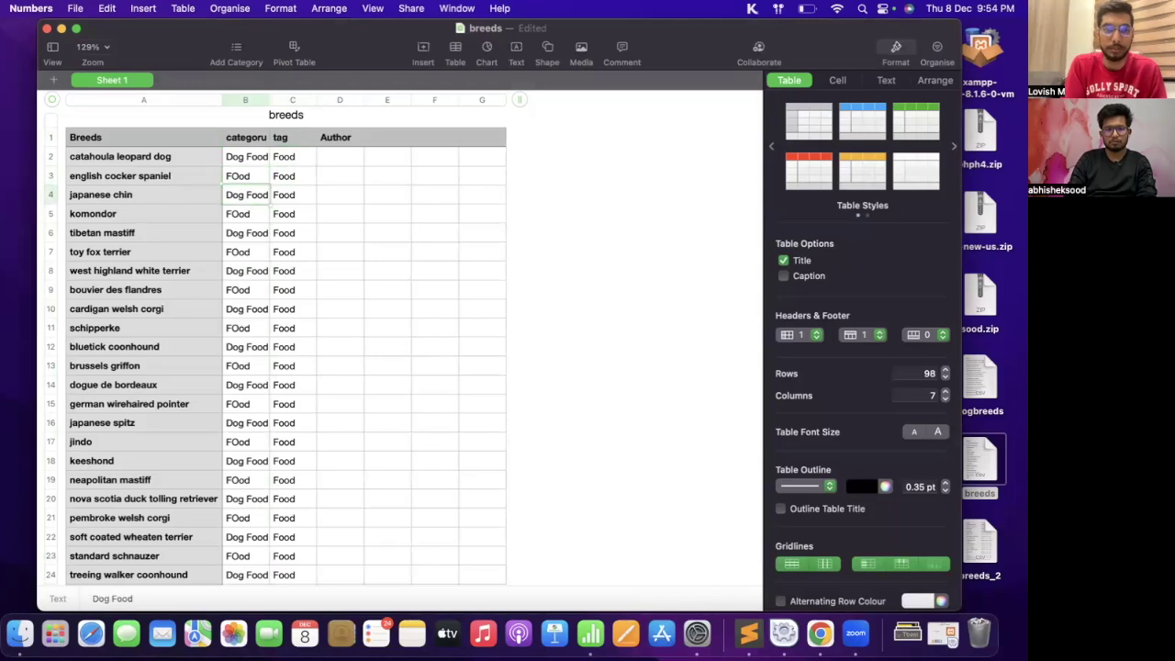
{"action": "key", "text": "Up"}
{"action": "key", "text": "Up"}
{"action": "key", "text": "Up"}
{"action": "key", "text": "Up"}
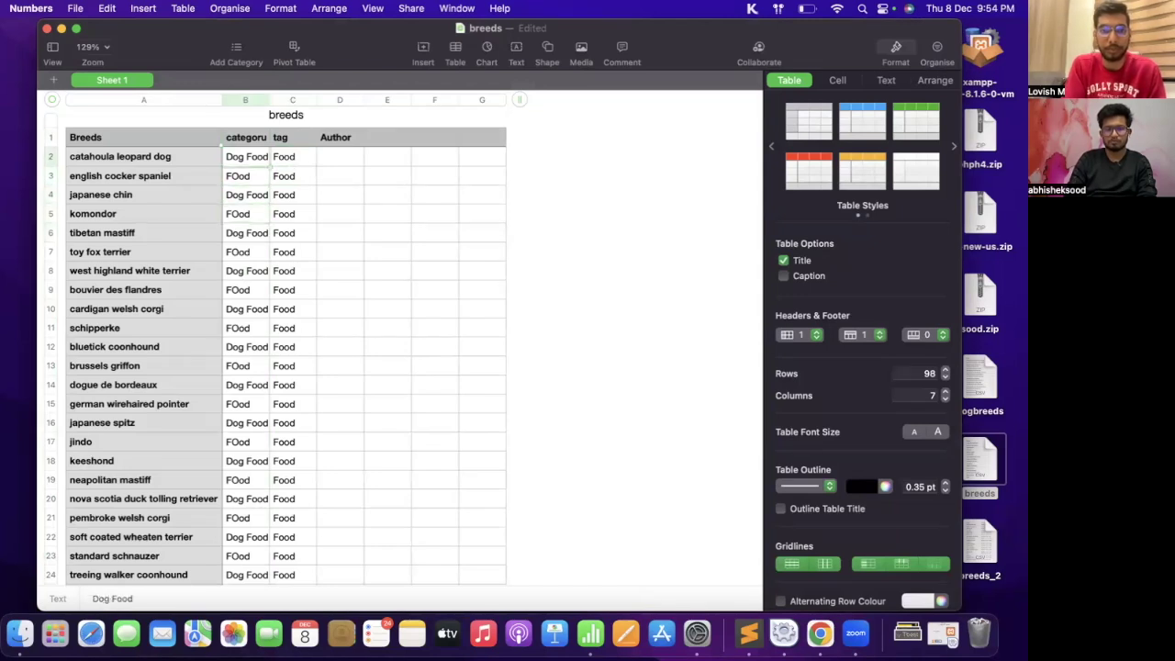
{"action": "key", "text": "Up"}
{"action": "key", "text": "Down"}
{"action": "key", "text": "Down"}
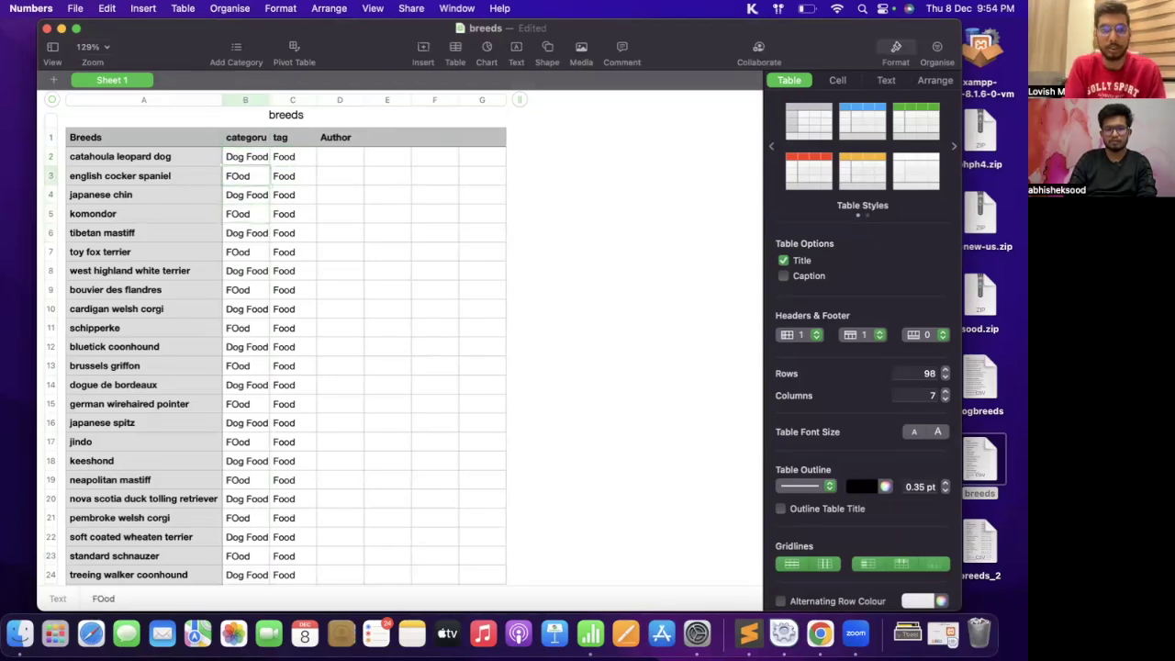
{"action": "key", "text": "Left"}
{"action": "key", "text": "Right"}
{"action": "key", "text": "Up"}
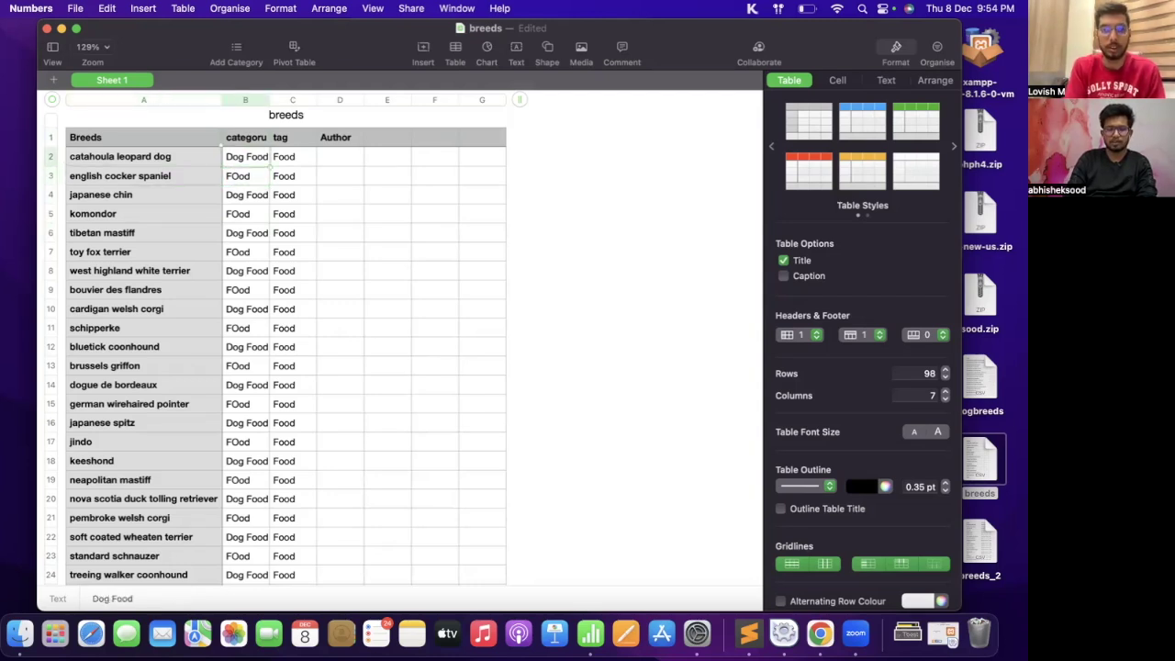
{"action": "key", "text": "Down"}
{"action": "key", "text": "Down"}
{"action": "key", "text": "Up"}
{"action": "key", "text": "Down"}
{"action": "key", "text": "Down"}
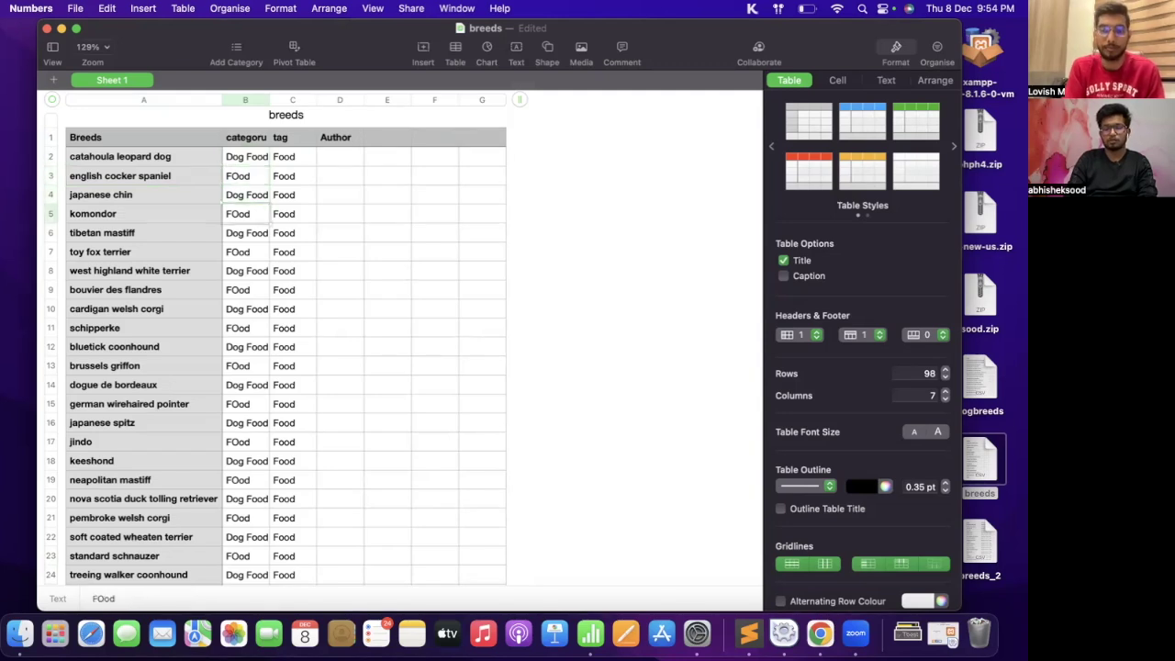
{"action": "key", "text": "Left"}
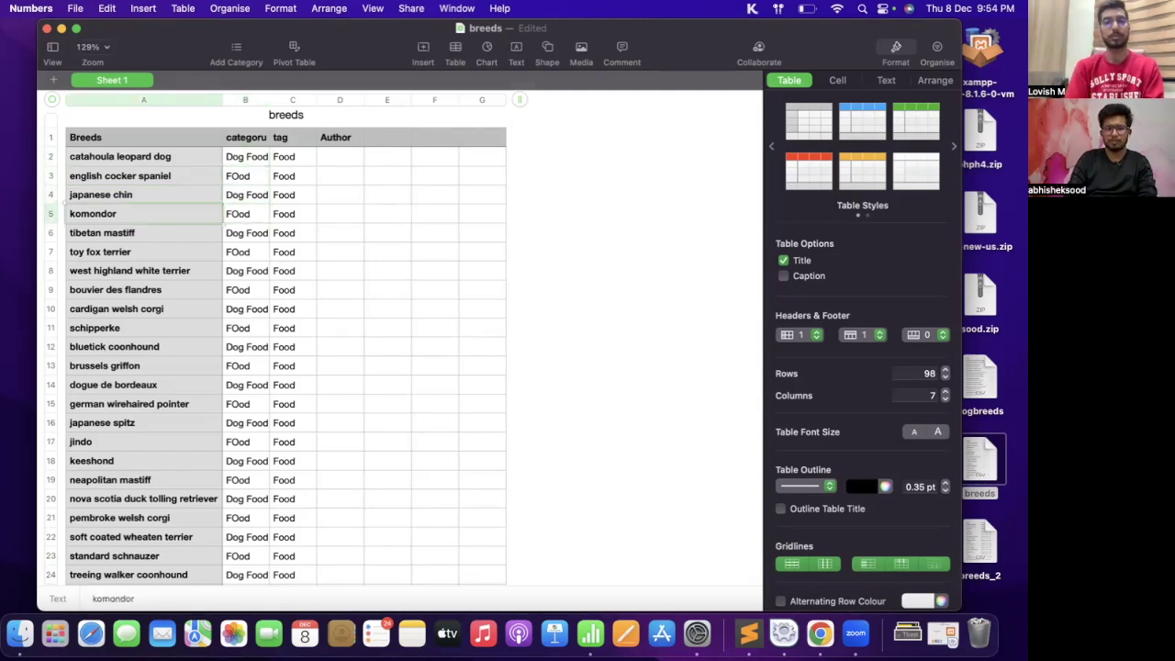
{"action": "key", "text": "Right"}
{"action": "key", "text": "Right"}
{"action": "key", "text": "Up"}
{"action": "key", "text": "Up"}
{"action": "key", "text": "Up"}
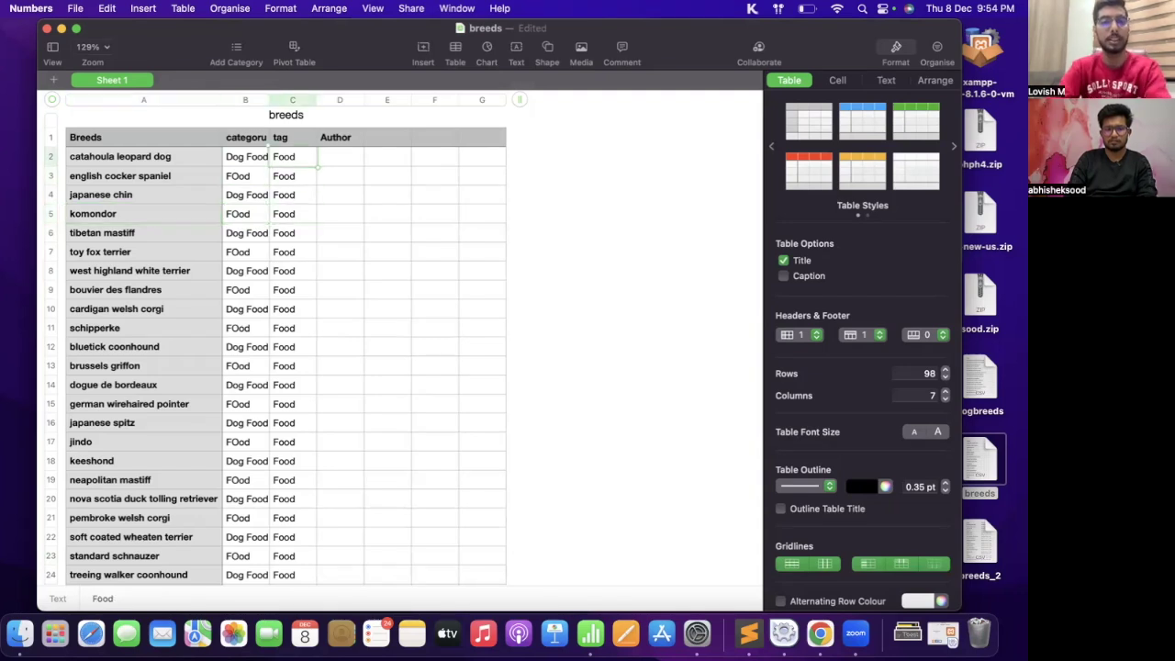
{"action": "key", "text": "shift+super+Down"}
{"action": "key", "text": "super+Up"}
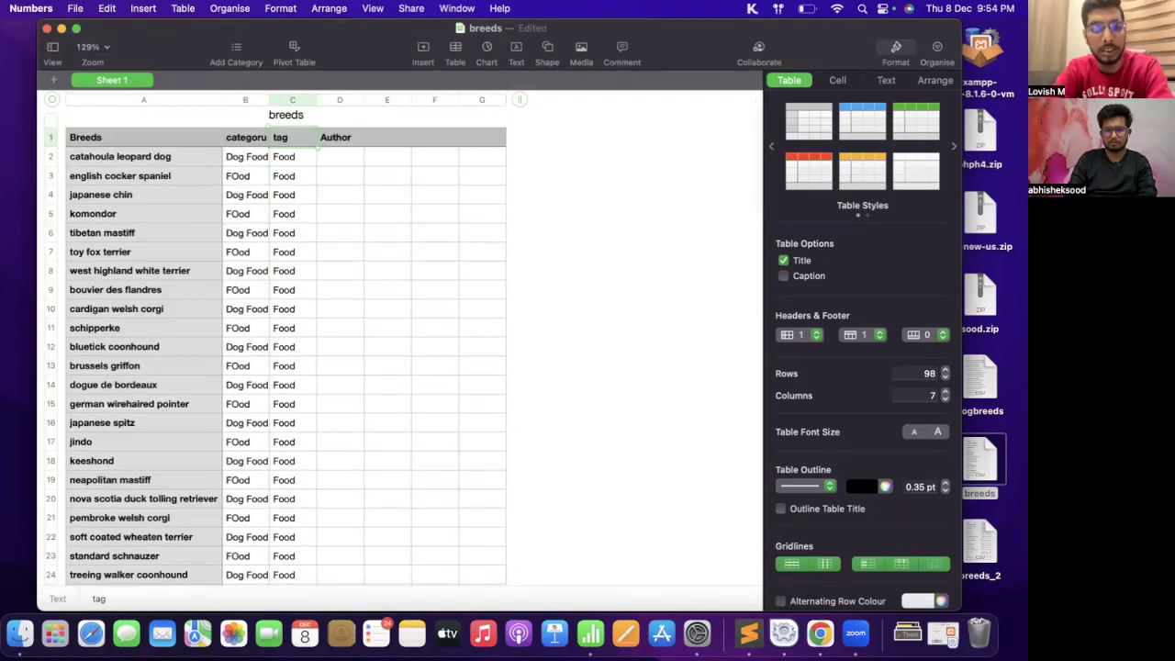
{"action": "key", "text": "Right"}
{"action": "key", "text": "Down"}
{"action": "key", "text": "Left"}
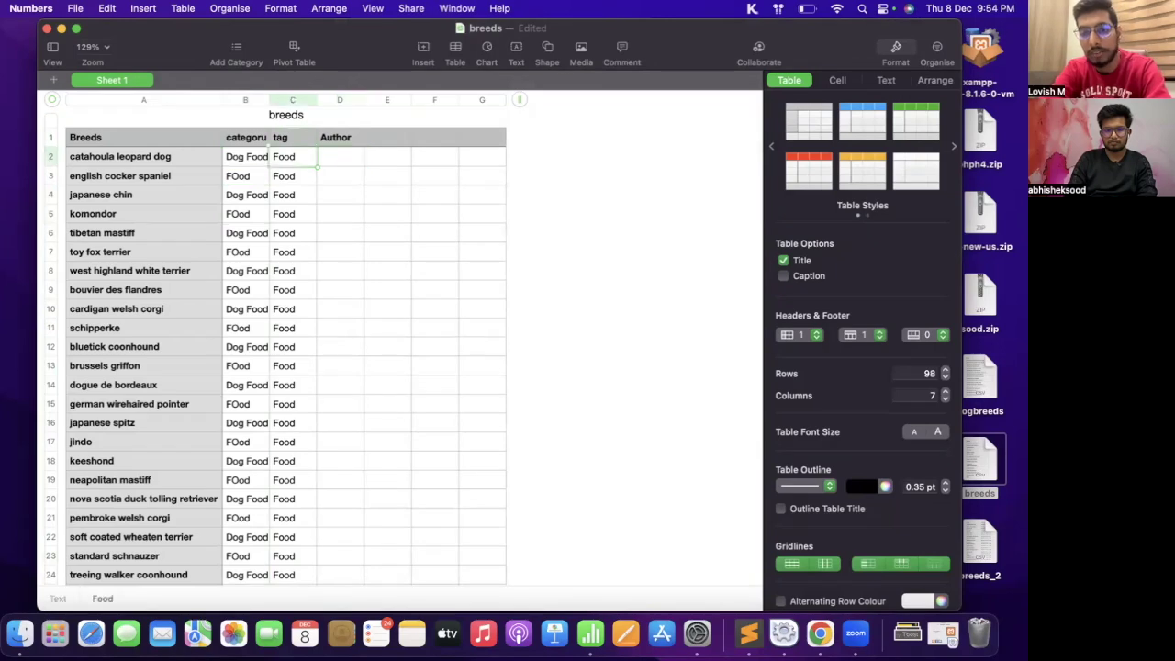
{"action": "key", "text": "Left"}
{"action": "key", "text": "Down"}
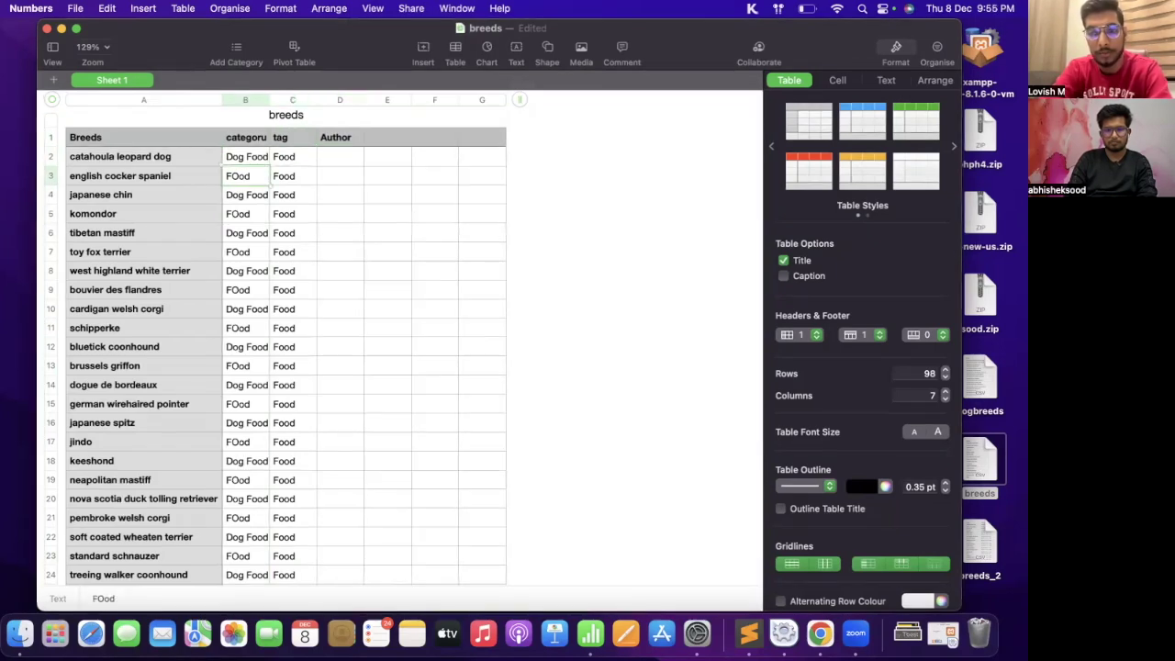
{"action": "key", "text": "Right"}
{"action": "key", "text": "Right"}
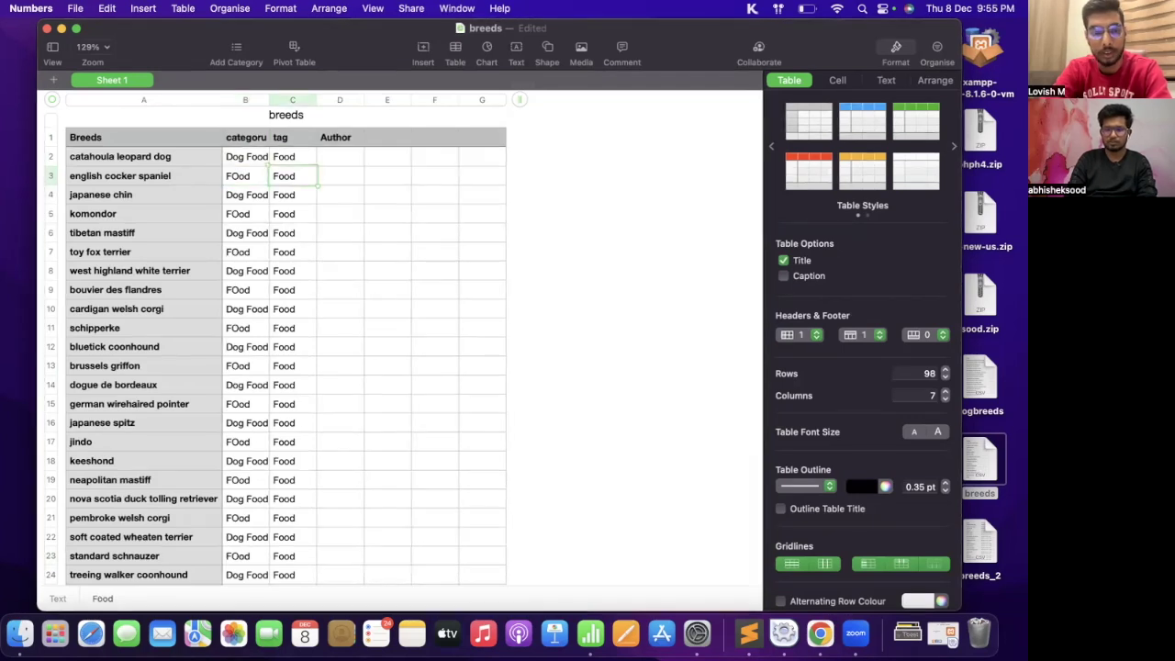
{"action": "key", "text": "Up"}
{"action": "key", "text": "Left"}
{"action": "key", "text": "Up"}
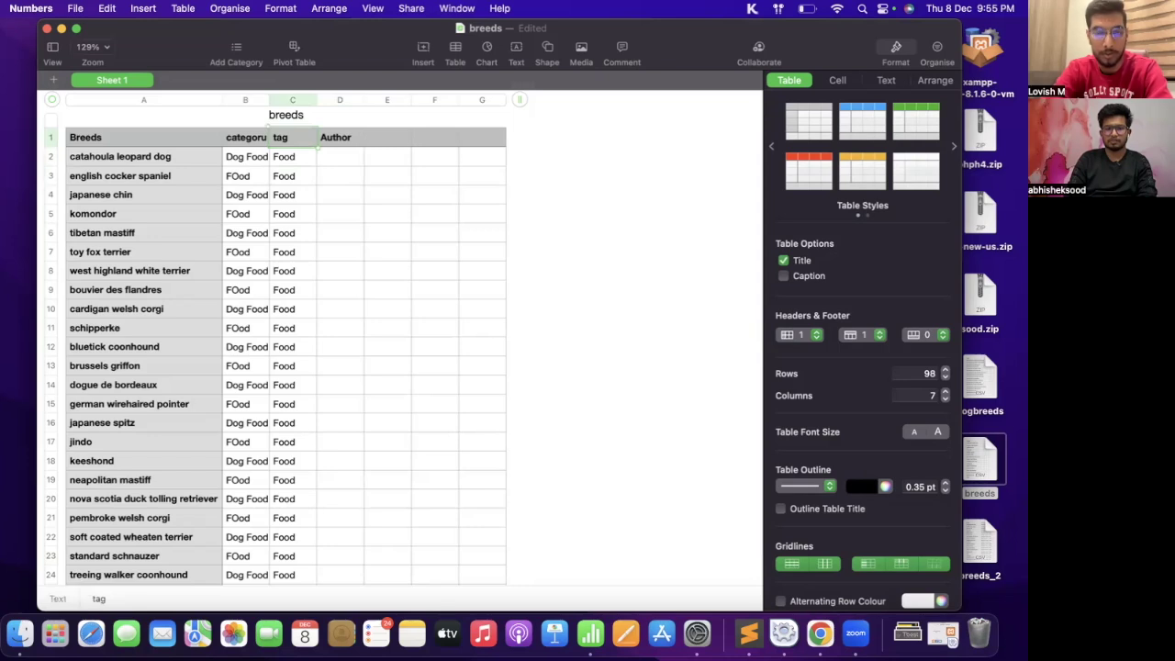
Look over the Author column from row 2 down to the last breed
{"action": "key", "text": "Left"}
{"action": "key", "text": "Right"}
{"action": "key", "text": "Right"}
{"action": "key", "text": "Down"}
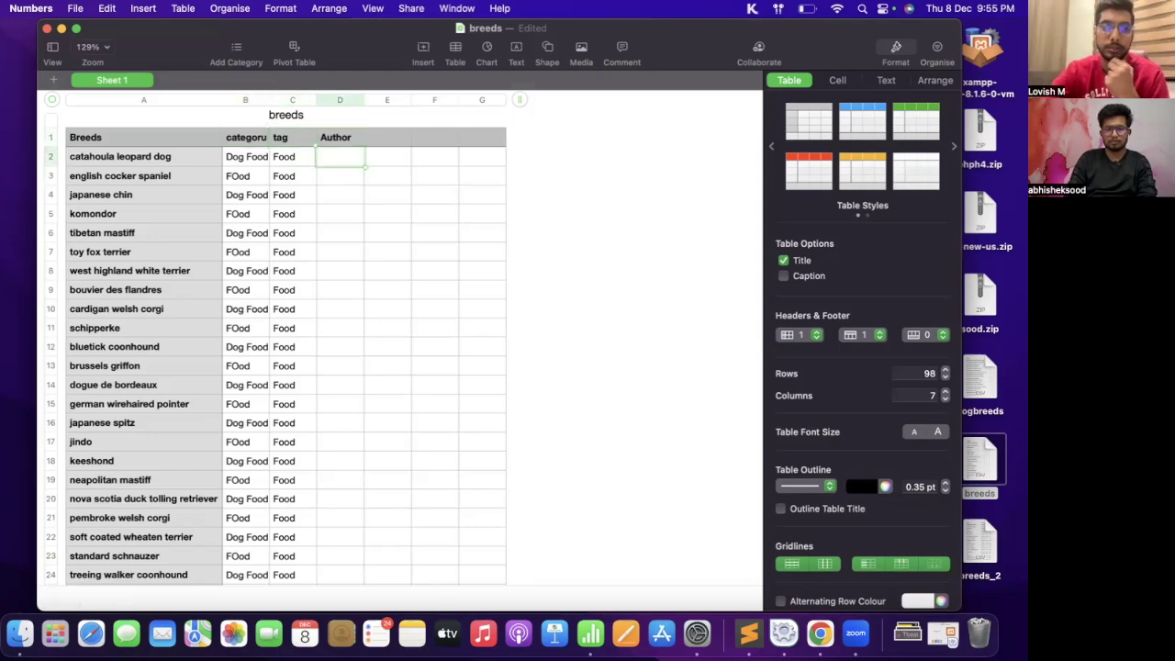
{"action": "key", "text": "super+shift+Down"}
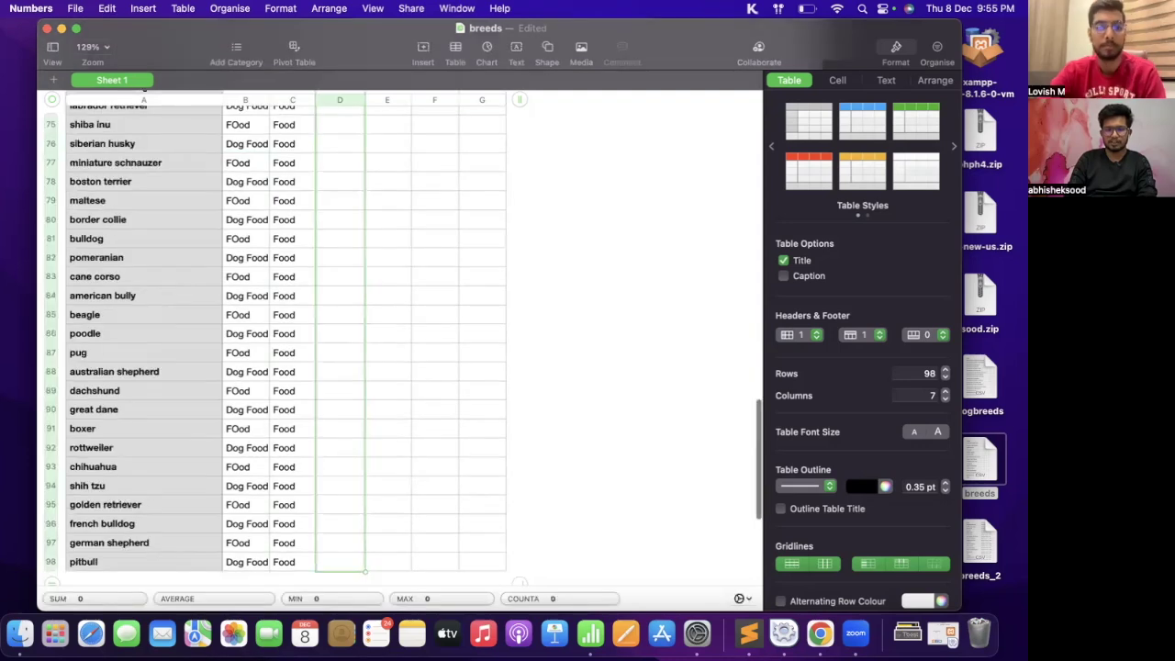
Switch to the WordPress admin in Chrome and view the list of site users to check the available authors
{"action": "key", "text": "super+Tab"}
{"action": "key", "text": "super+Tab"}
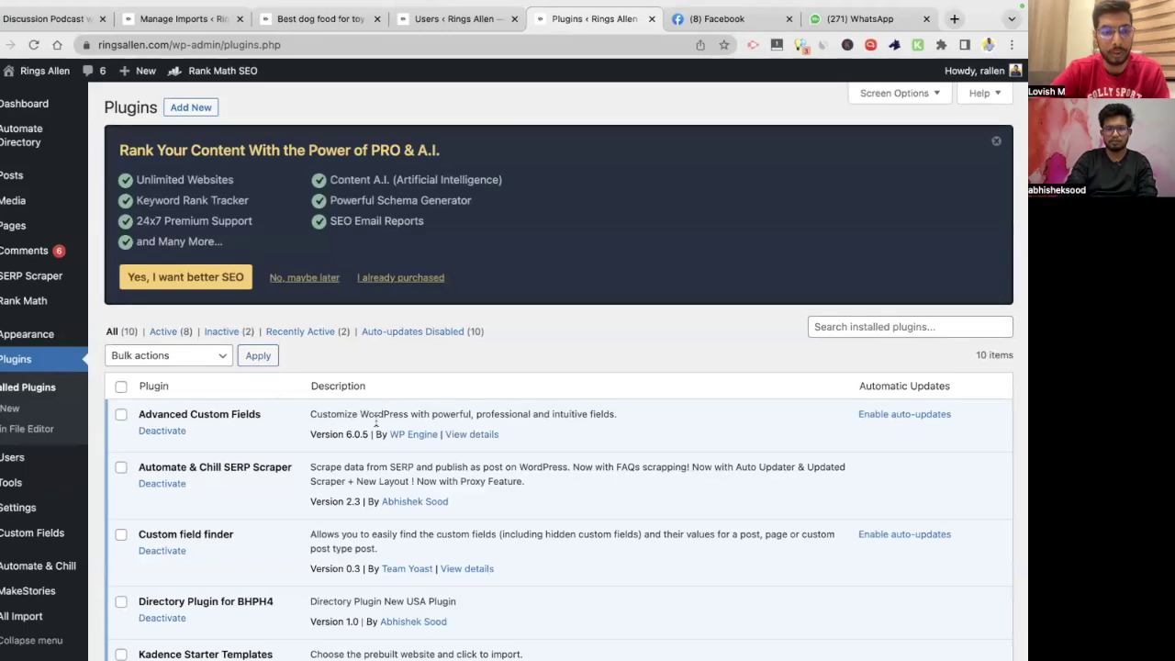
{"action": "scroll", "coordinate": [323, 452], "scroll_direction": "down", "scroll_amount": 5}
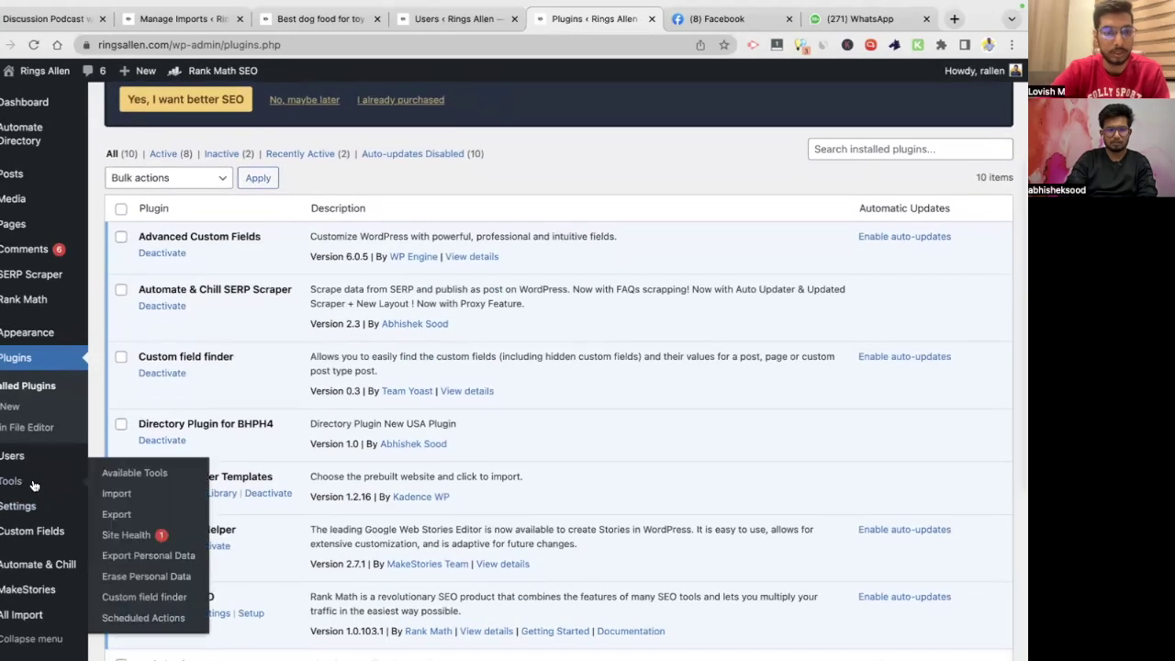
{"action": "left_click", "coordinate": [32, 465]}
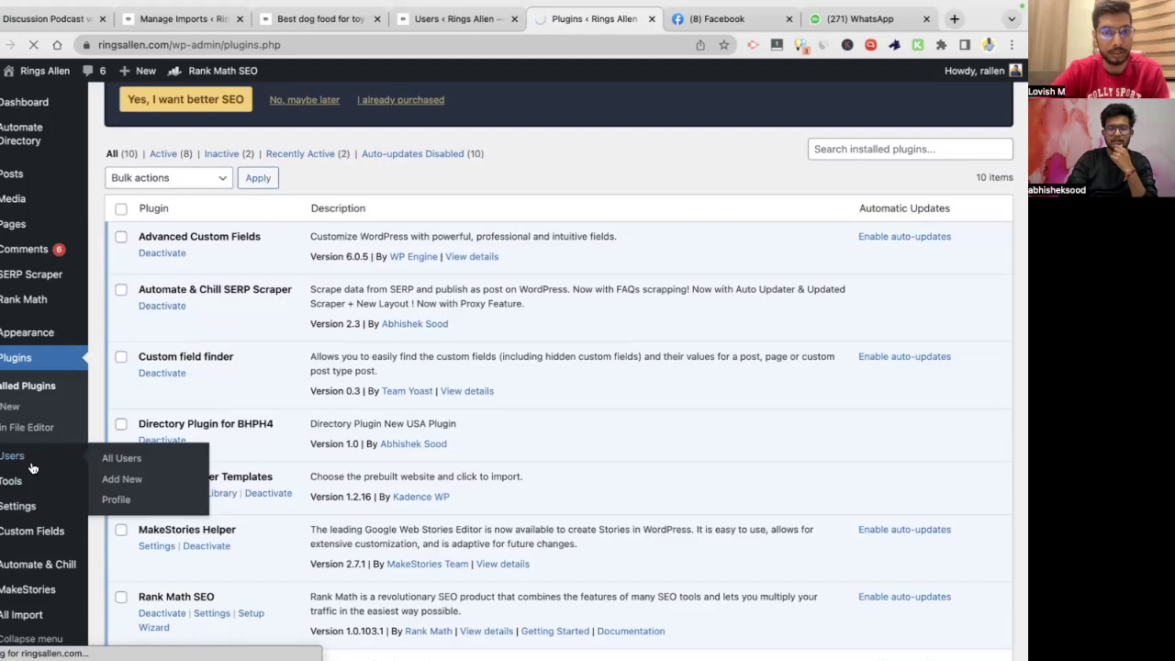
{"action": "scroll", "coordinate": [207, 378], "scroll_direction": "down", "scroll_amount": 2}
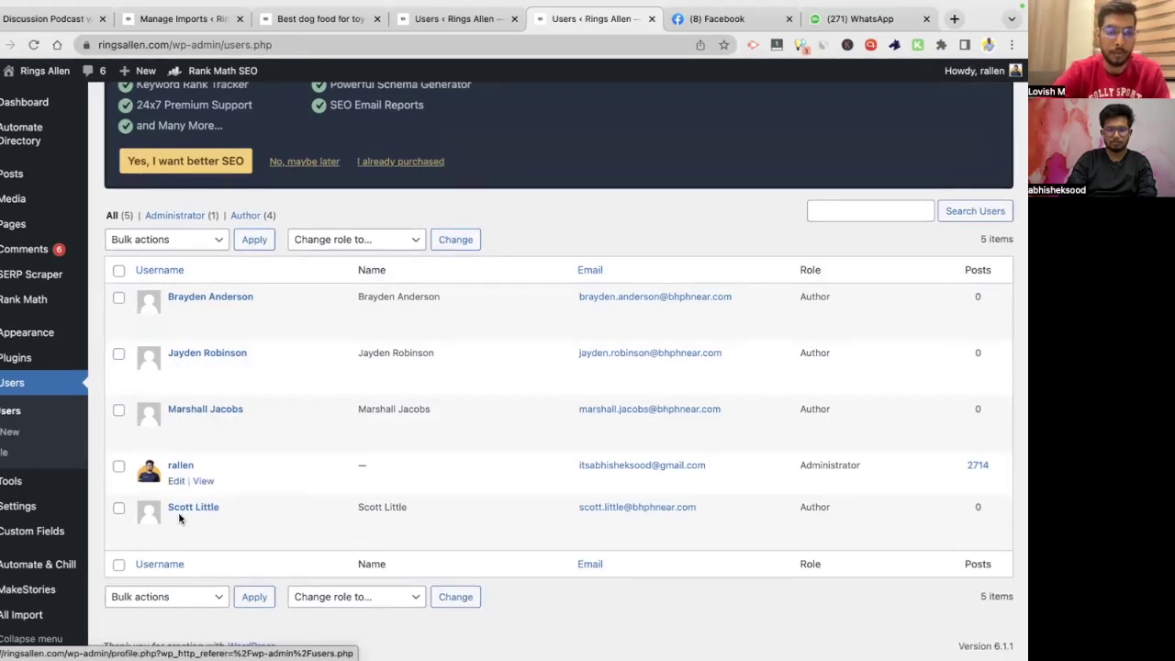
Switch back to Numbers and enter 2, 3, 4 and 5 as the Author values in rows 2 to 5
{"action": "key", "text": "super+Tab"}
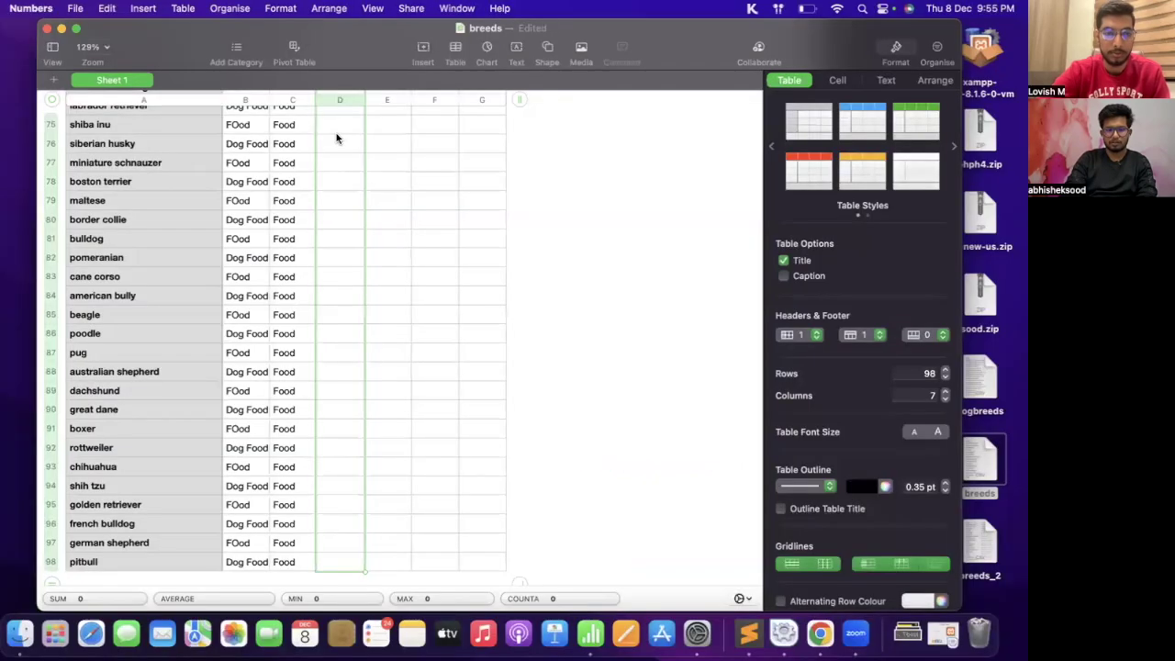
{"action": "key", "text": "Up"}
{"action": "key", "text": "Down"}
{"action": "type", "text": "2"}
{"action": "key", "text": "Return"}
{"action": "type", "text": "3"}
{"action": "key", "text": "Return"}
{"action": "type", "text": "4"}
{"action": "key", "text": "Return"}
{"action": "type", "text": "5"}
{"action": "key", "text": "Up"}
Copy the Author values of rows 2 to 5 and repeat them down the column from row 6 through row 98
{"action": "key", "text": "Up"}
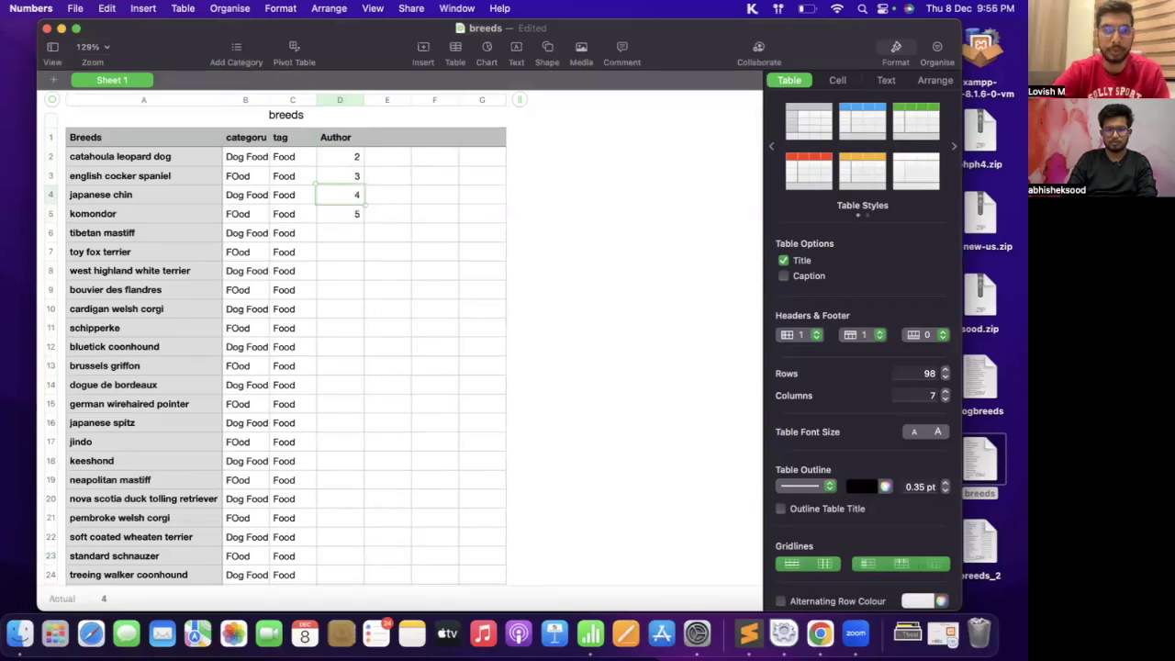
{"action": "key", "text": "Up"}
{"action": "key", "text": "shift+Down"}
{"action": "key", "text": "shift+Down"}
{"action": "key", "text": "shift+Down"}
{"action": "key", "text": "super+c"}
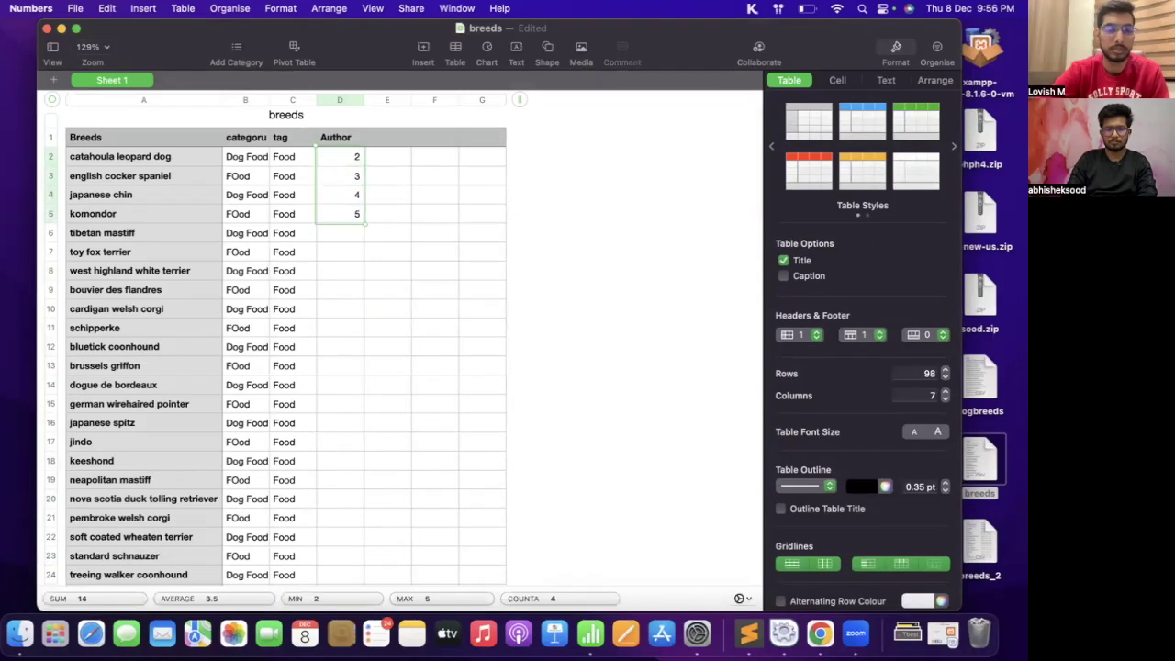
{"action": "key", "text": "Down"}
{"action": "key", "text": "Down"}
{"action": "key", "text": "Down"}
{"action": "key", "text": "Down"}
{"action": "key", "text": "super+v"}
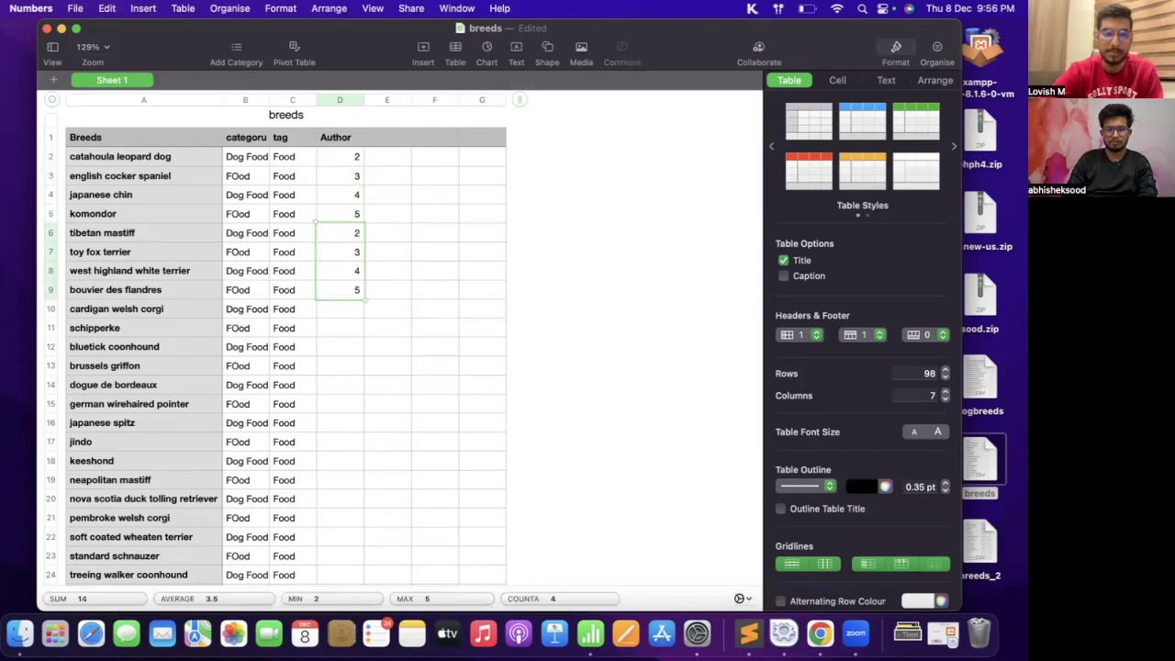
{"action": "key", "text": "shift+super+Down"}
{"action": "key", "text": "super+v"}
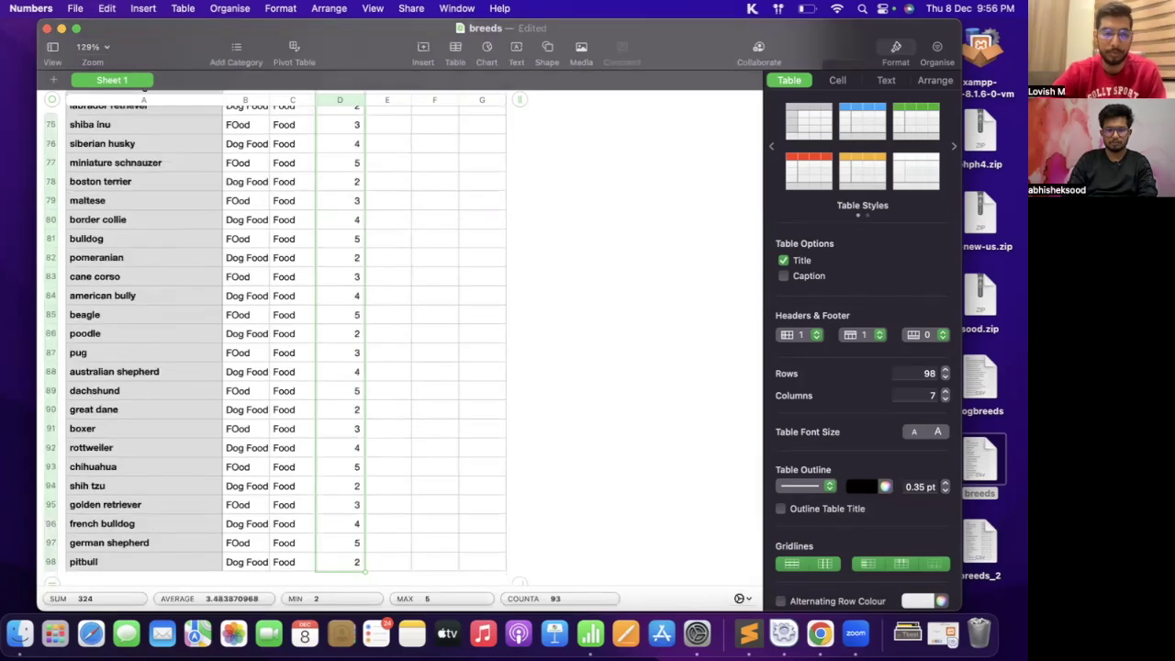
Export the breeds spreadsheet as a CSV file named breeds_3
{"action": "key", "text": "super+Up"}
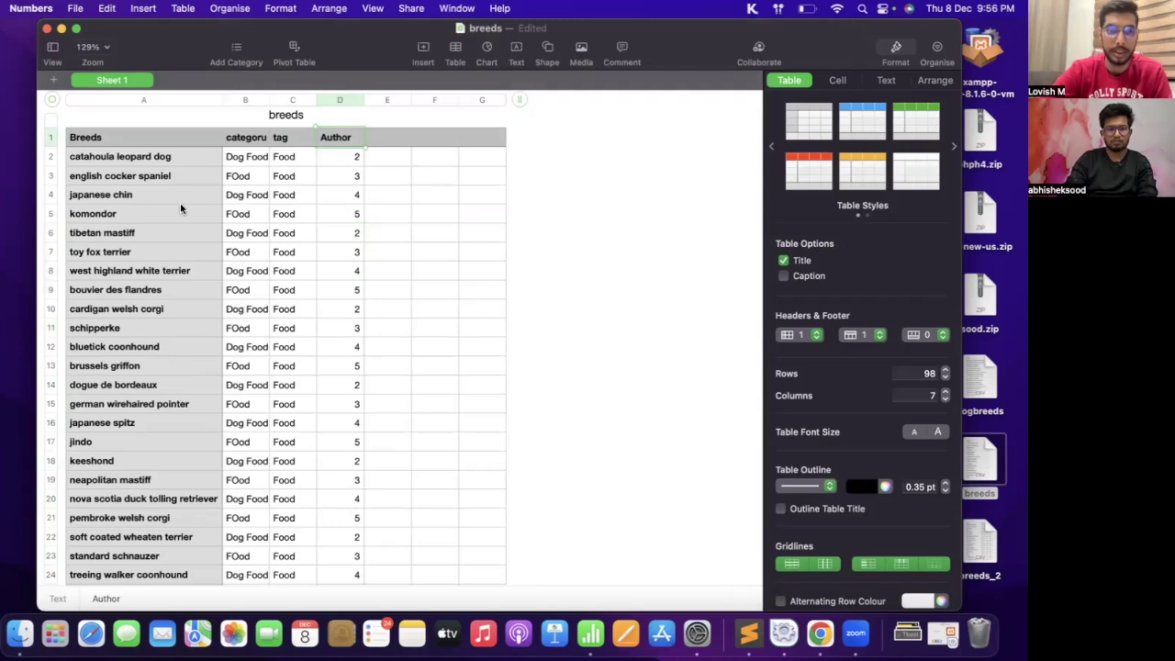
{"action": "left_click", "coordinate": [74, 8]}
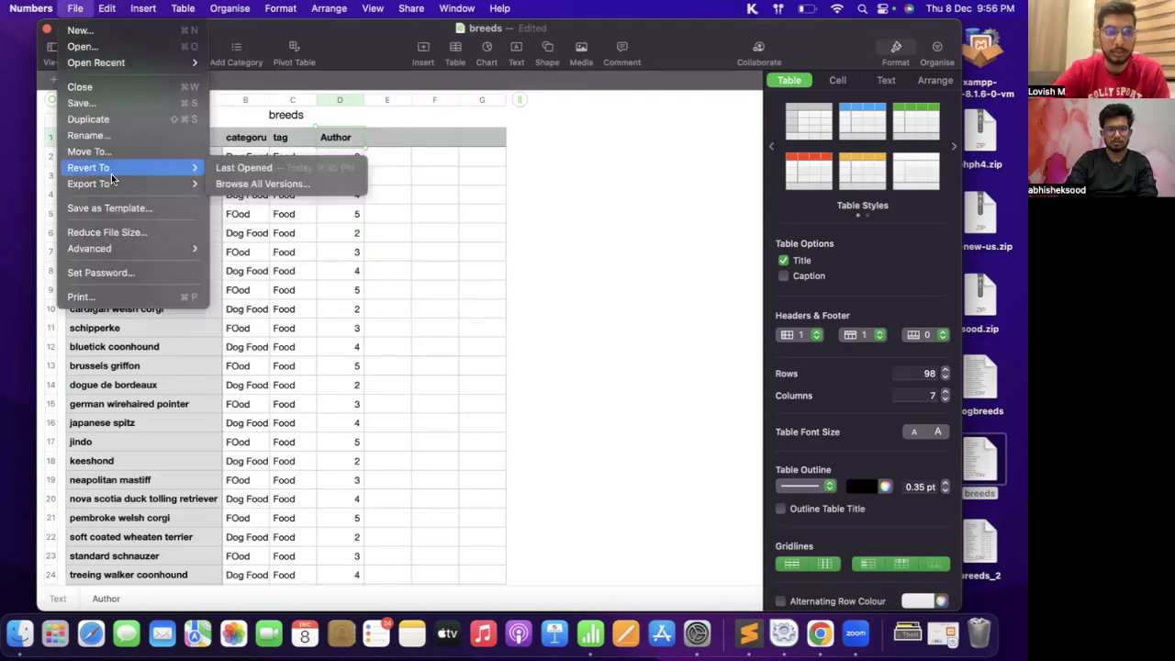
{"action": "mouse_move", "coordinate": [114, 183]}
{"action": "left_click", "coordinate": [225, 215]}
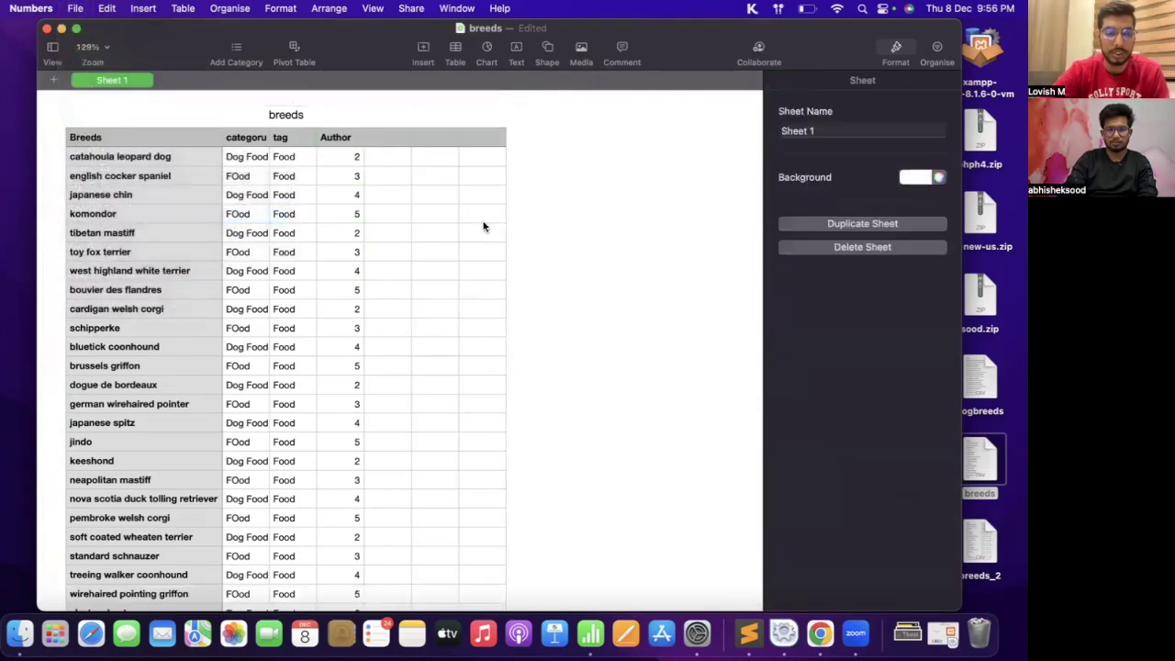
{"action": "left_click", "coordinate": [695, 424]}
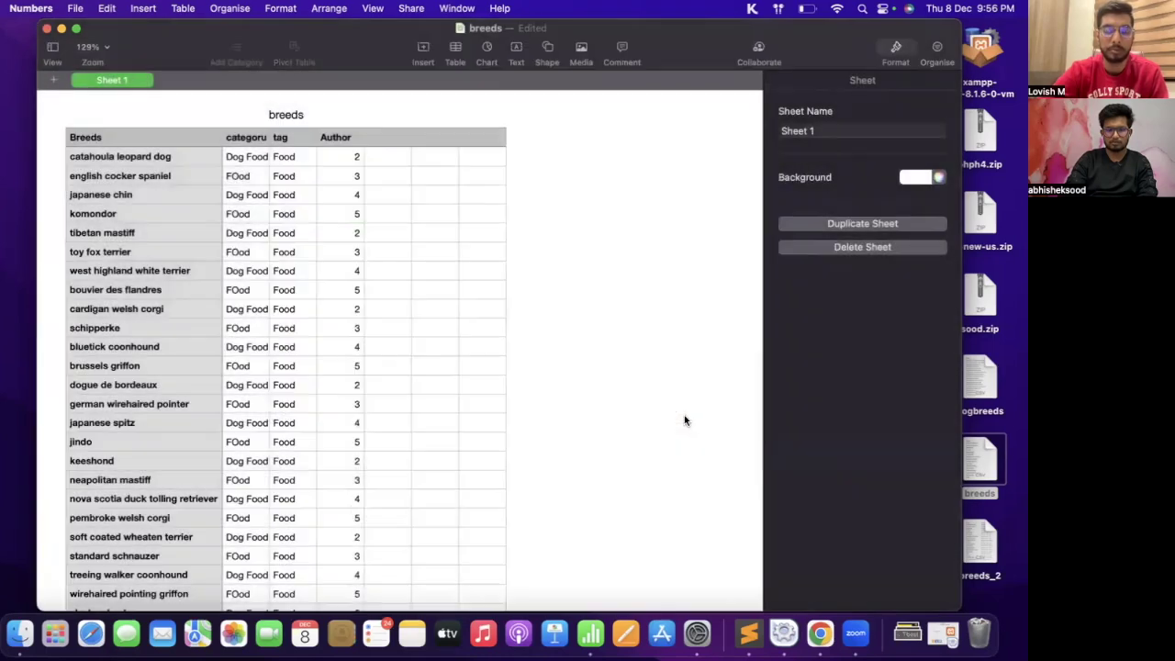
{"action": "type", "text": "_2"}
{"action": "left_click", "coordinate": [591, 358]}
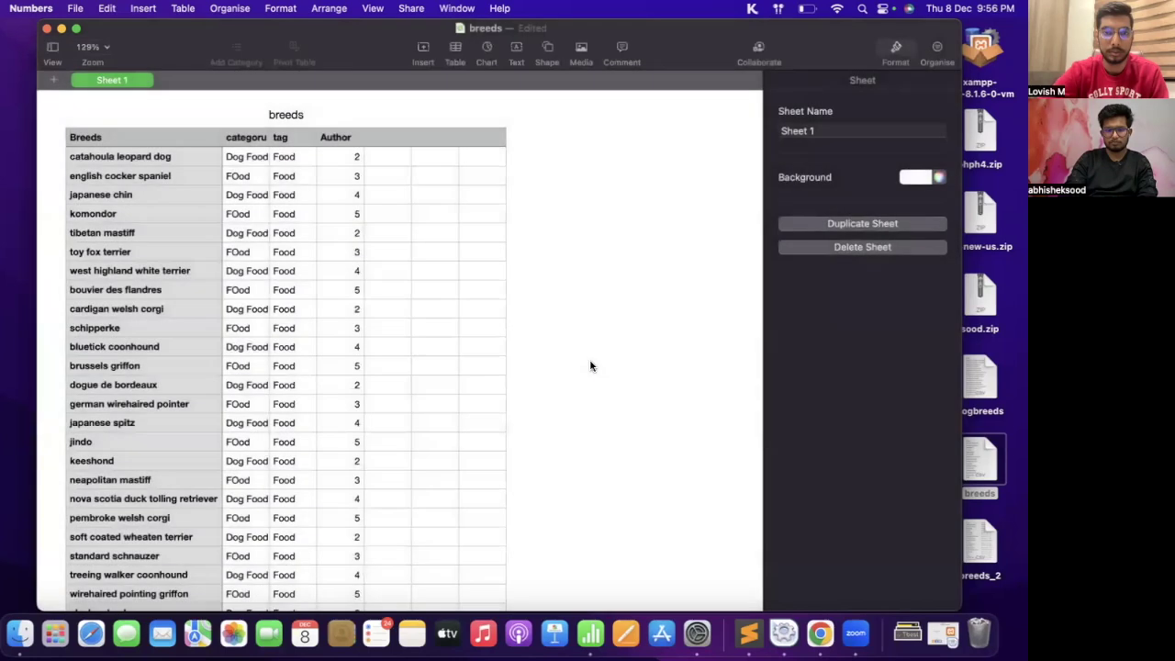
Switch to WordPress in Chrome and start a new WP All Import, uploading breeds_3.csv to create new Posts
{"action": "key", "text": "super+Tab"}
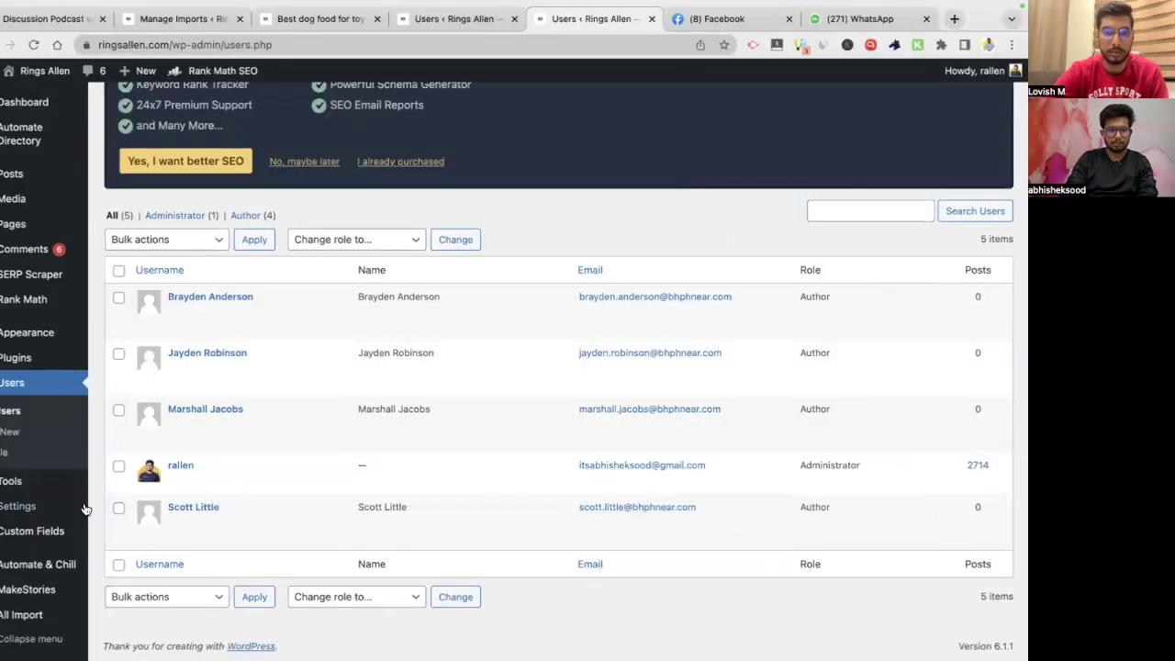
{"action": "mouse_move", "coordinate": [34, 613]}
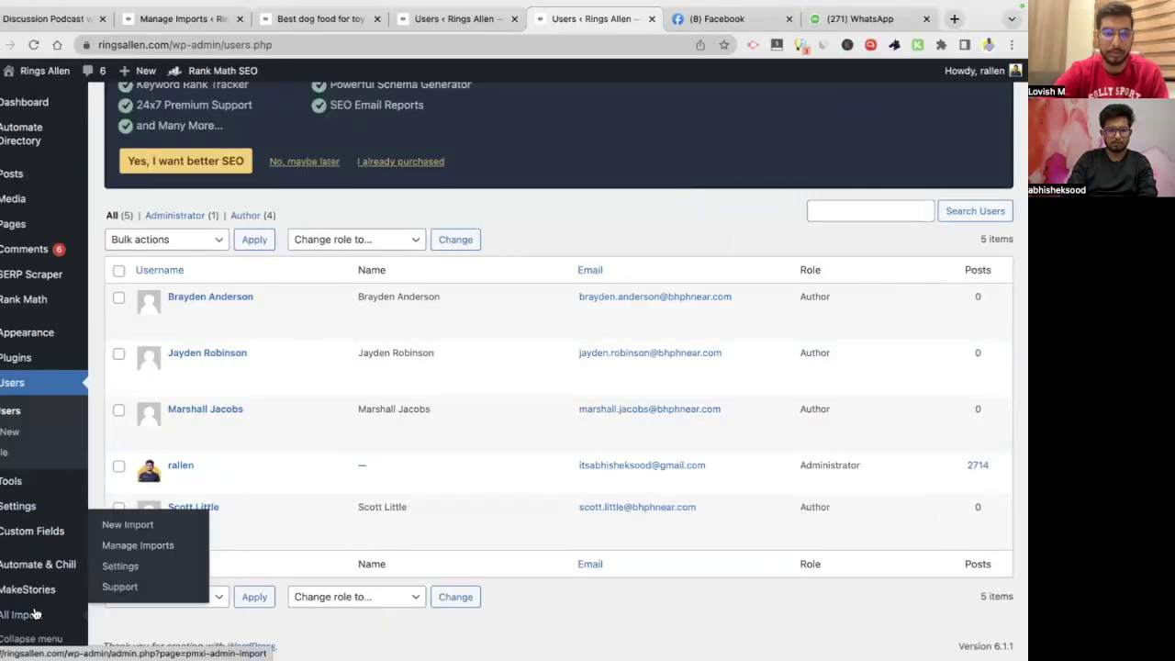
{"action": "left_click", "coordinate": [126, 532]}
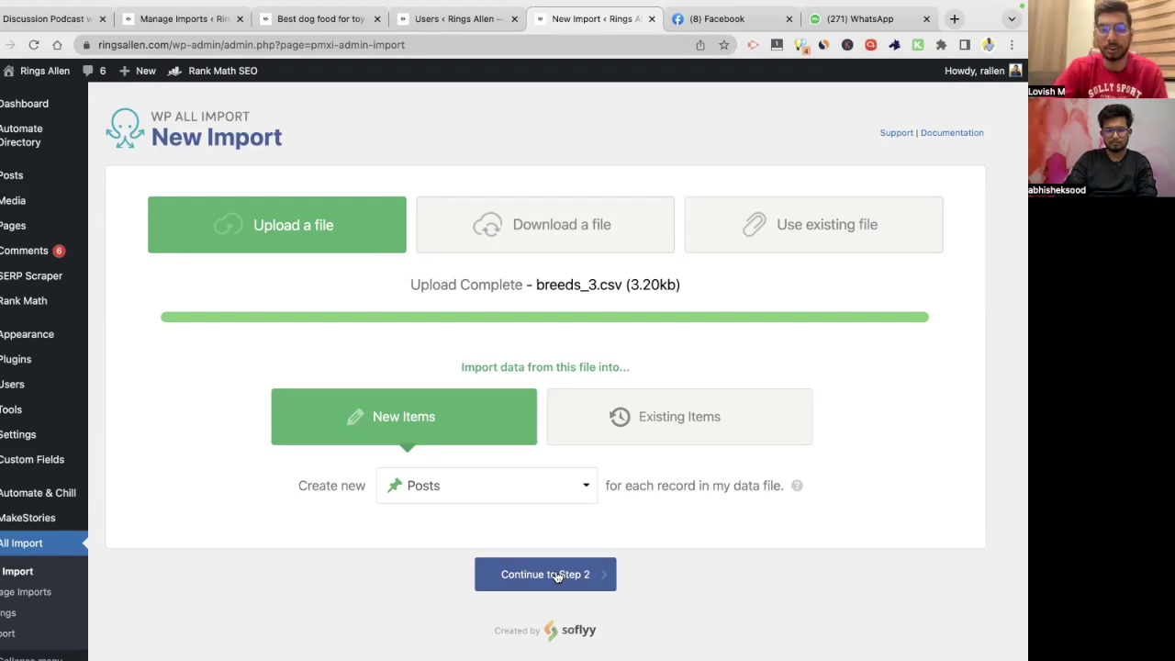
{"action": "scroll", "coordinate": [449, 571], "scroll_direction": "down", "scroll_amount": 1}
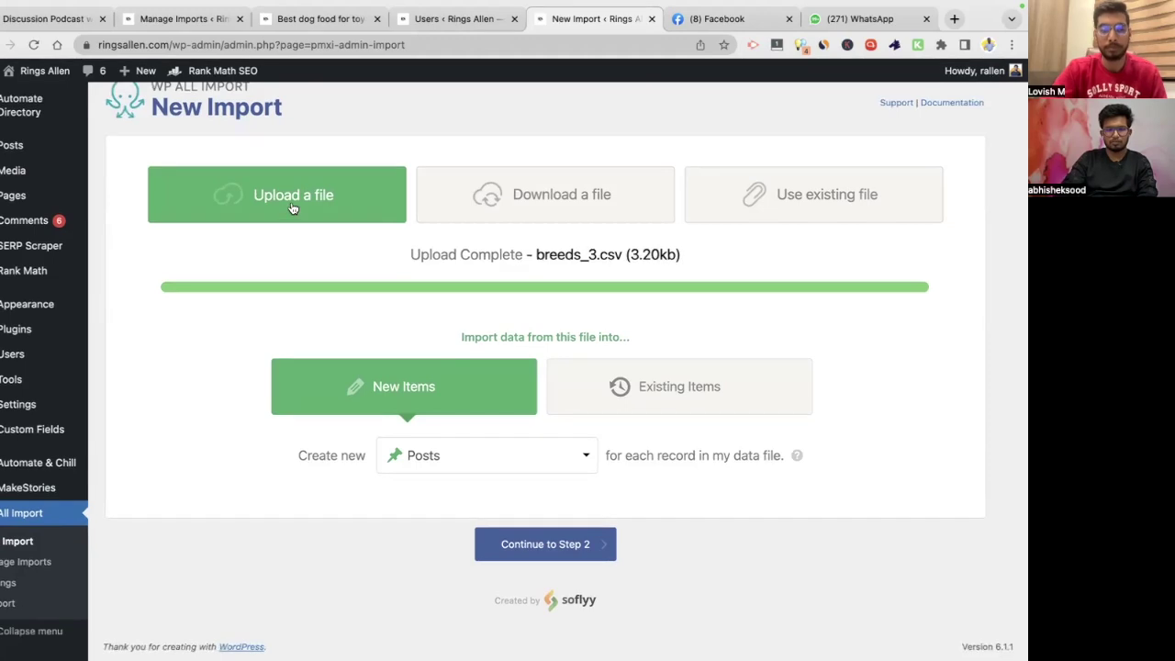
Keep Posts as the item type to create and continue past the import file review to the field mapping template
{"action": "left_click", "coordinate": [421, 465]}
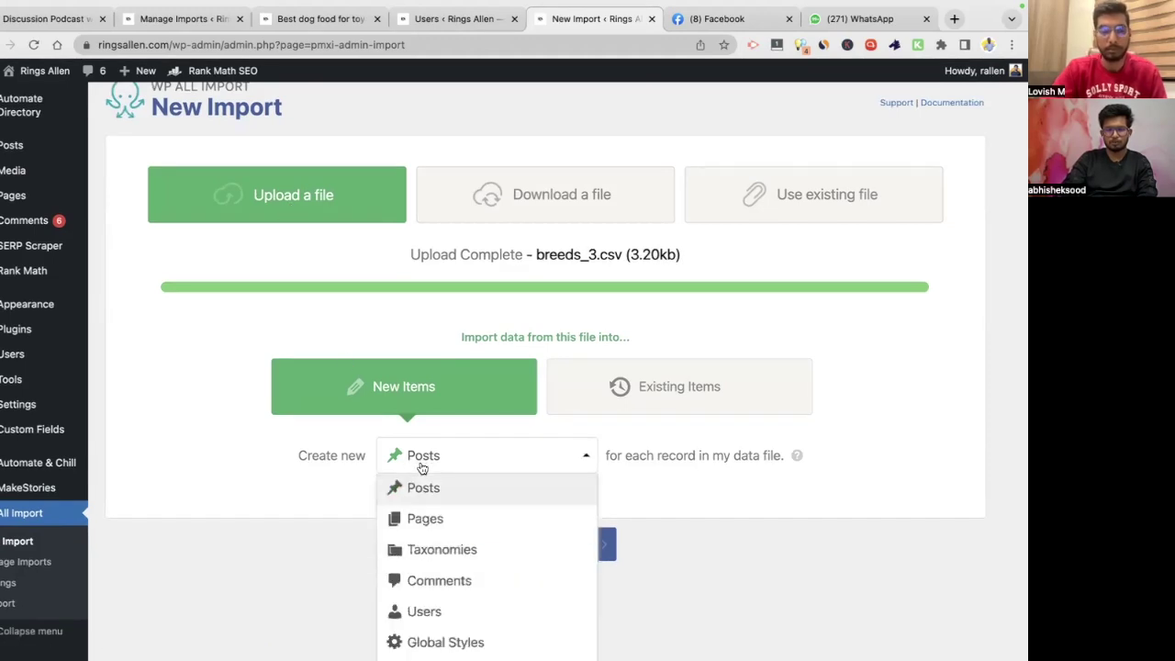
{"action": "left_click", "coordinate": [445, 494]}
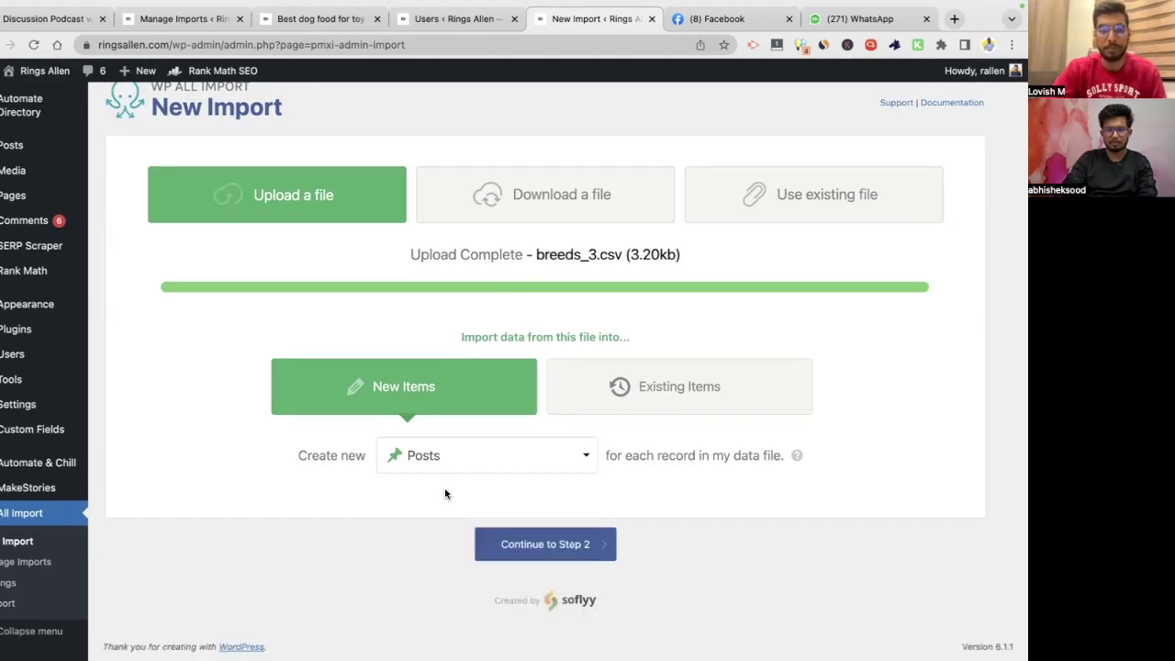
{"action": "left_click", "coordinate": [551, 544]}
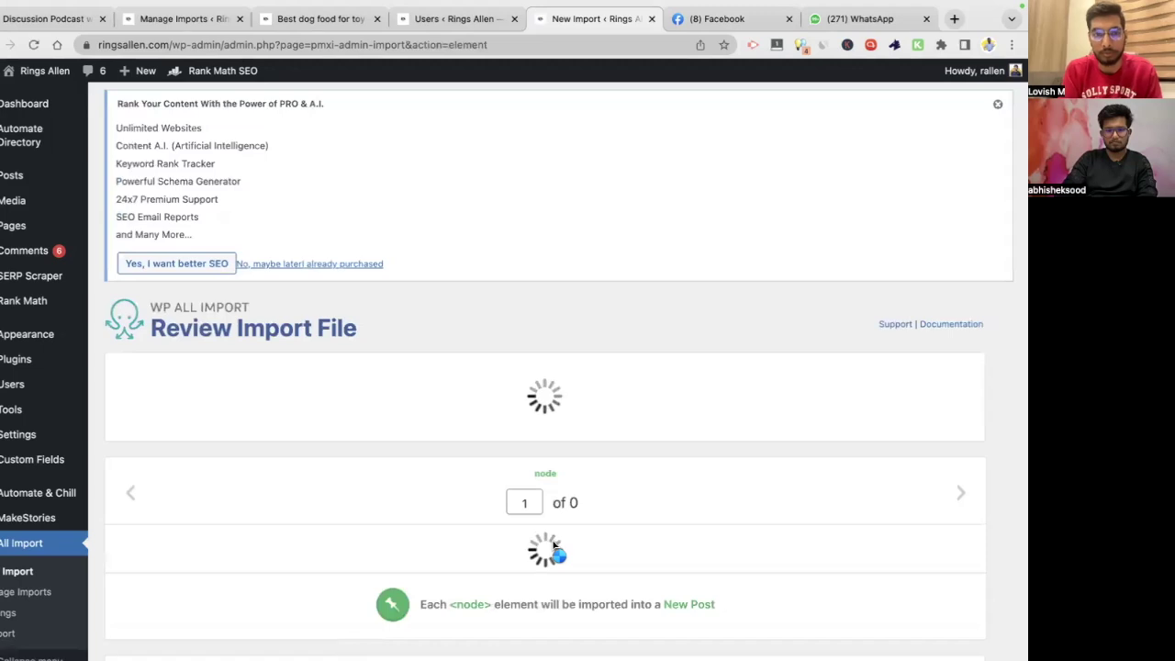
{"action": "scroll", "coordinate": [555, 546], "scroll_direction": "down", "scroll_amount": 3}
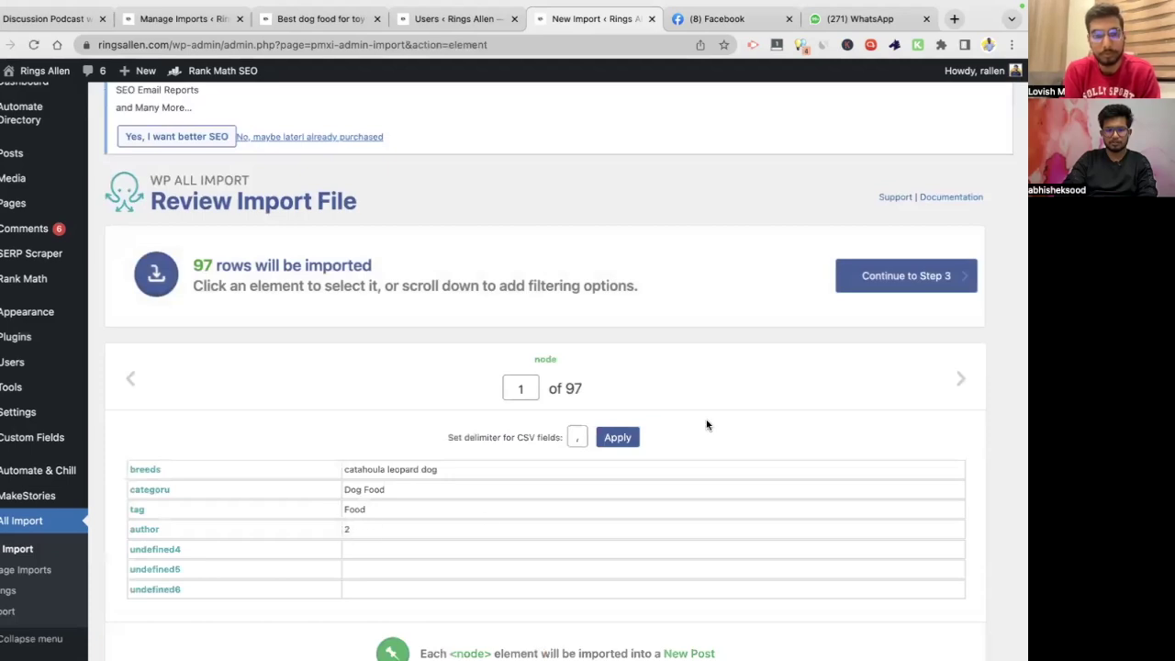
{"action": "left_click", "coordinate": [908, 290]}
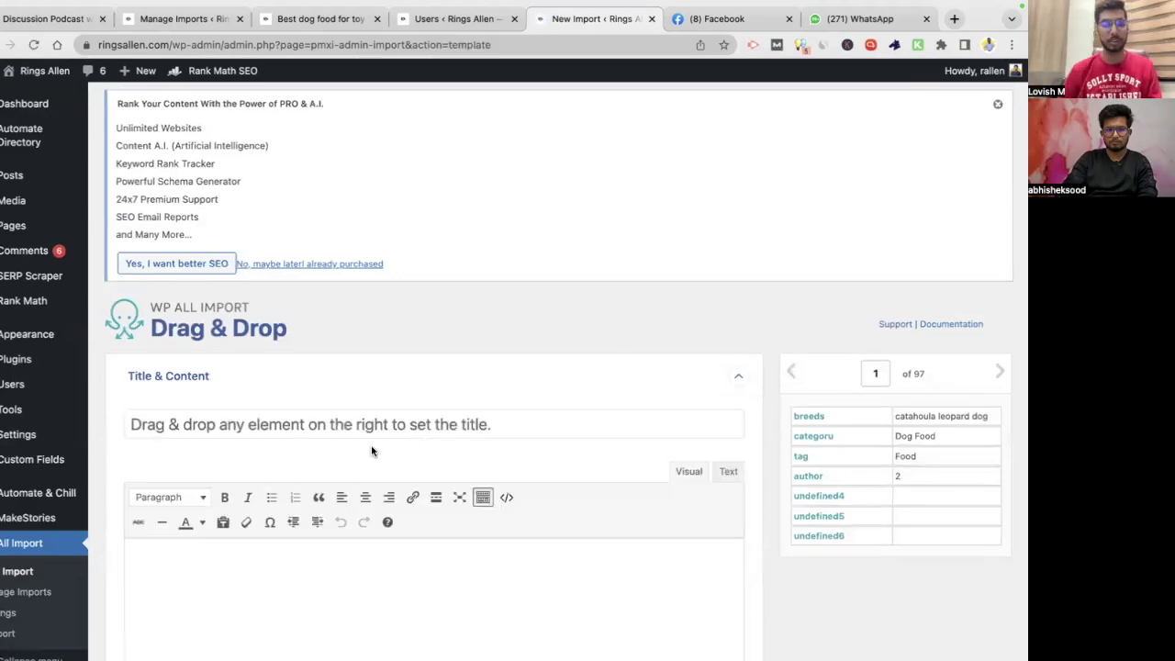
Set the post title template to "Best dog food for {breeds[1]}" using the breeds element
{"action": "scroll", "coordinate": [371, 449], "scroll_direction": "down", "scroll_amount": 2}
{"action": "left_click", "coordinate": [370, 308]}
{"action": "type", "text": "Best do"}
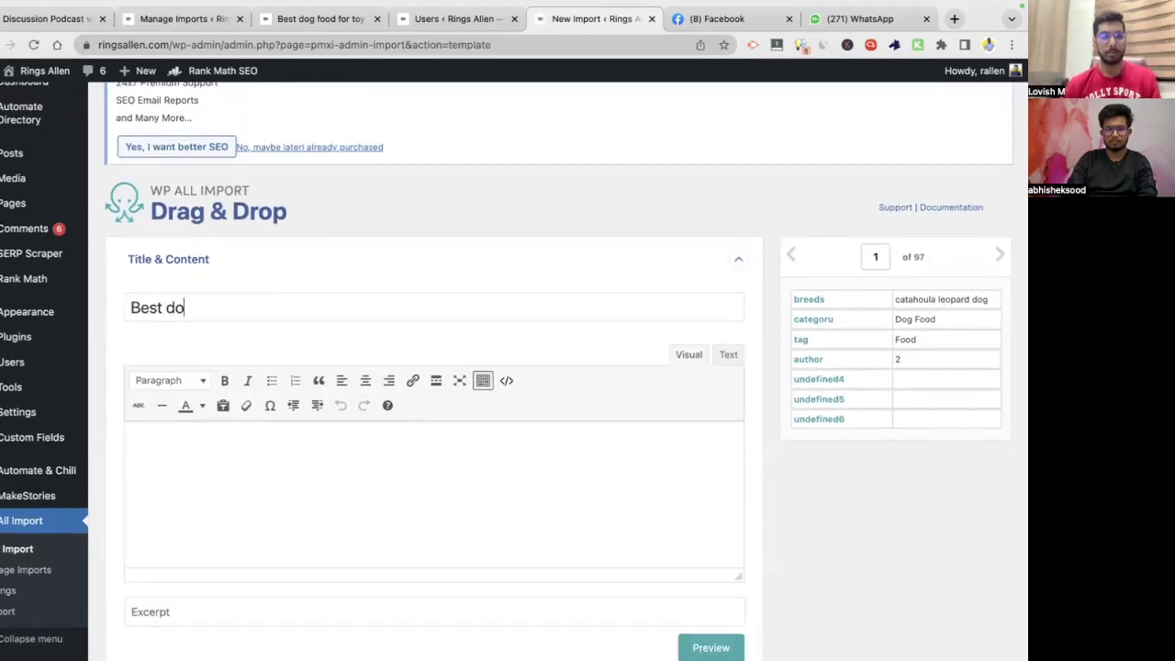
{"action": "type", "text": "g food for"}
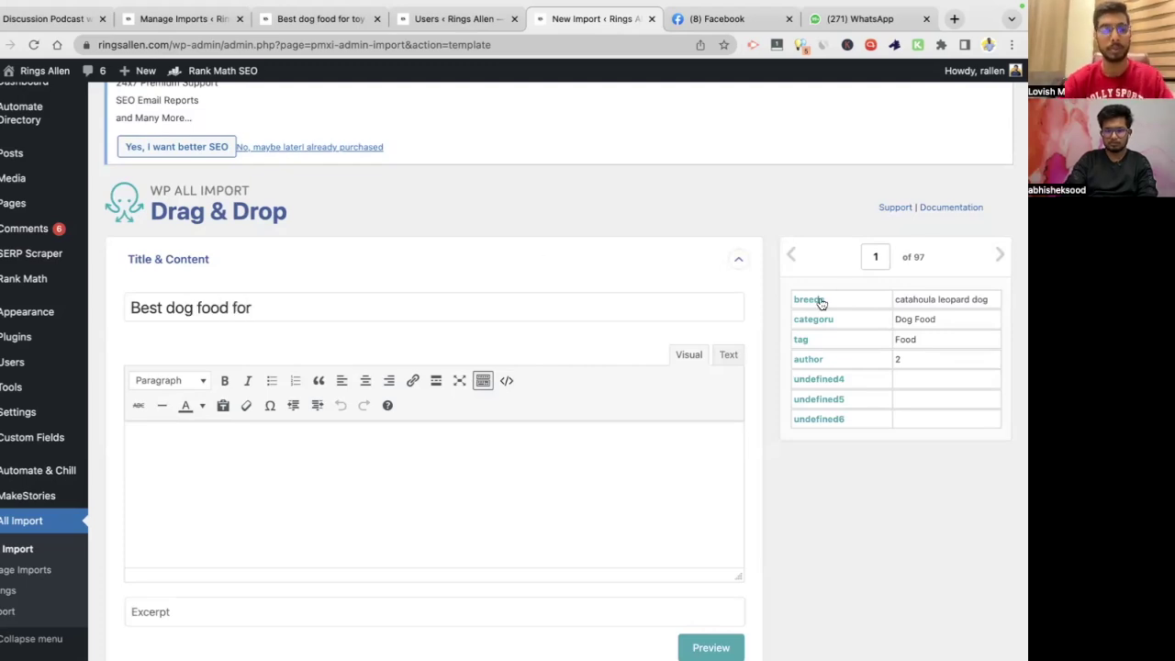
{"action": "left_click_drag", "start_coordinate": [821, 303], "coordinate": [633, 303]}
Copy the whole title template and paste it into the post content as "Best dog food for {breeds[1]}"
{"action": "key", "text": "ctrl+a"}
{"action": "key", "text": "ctrl+c"}
{"action": "left_click", "coordinate": [606, 451]}
{"action": "key", "text": "ctrl+v"}
{"action": "scroll", "coordinate": [602, 470], "scroll_direction": "down", "scroll_amount": 1}
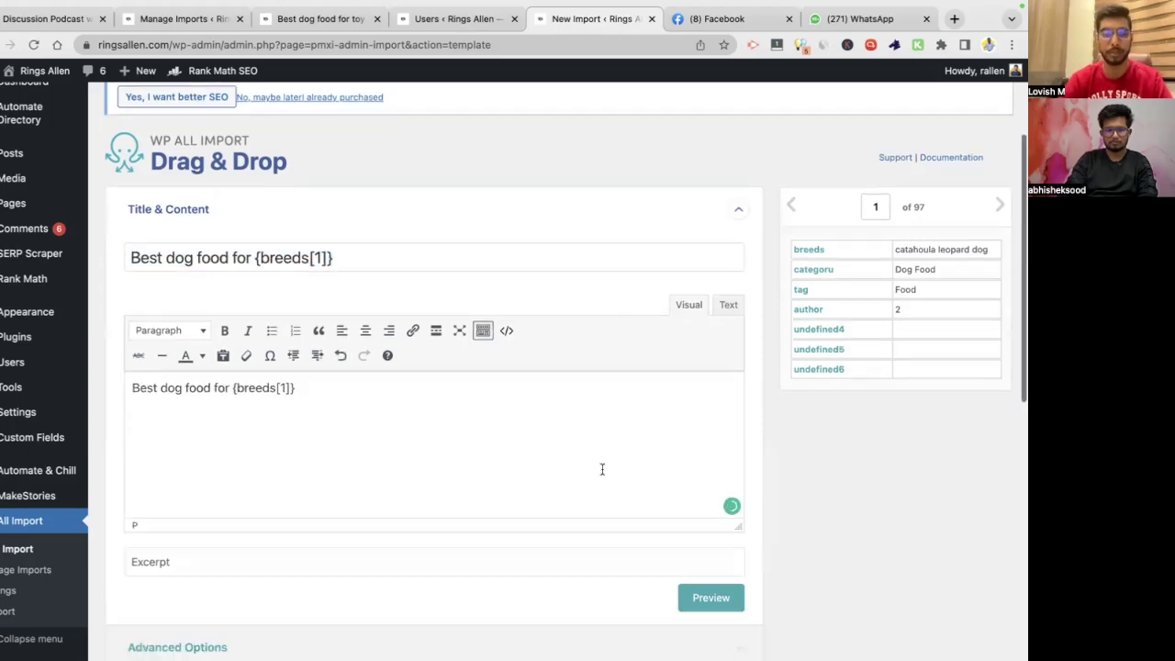
{"action": "scroll", "coordinate": [603, 469], "scroll_direction": "down", "scroll_amount": 3}
{"action": "scroll", "coordinate": [551, 276], "scroll_direction": "up", "scroll_amount": 1}
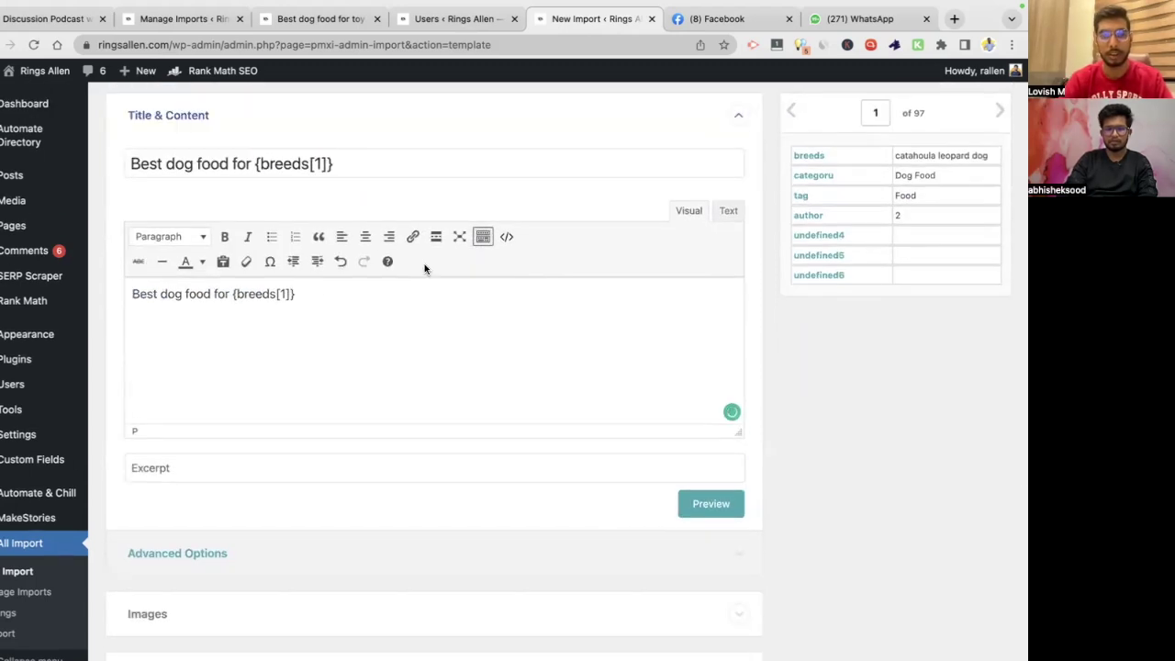
{"action": "scroll", "coordinate": [424, 264], "scroll_direction": "down", "scroll_amount": 1}
{"action": "scroll", "coordinate": [424, 264], "scroll_direction": "down", "scroll_amount": 5}
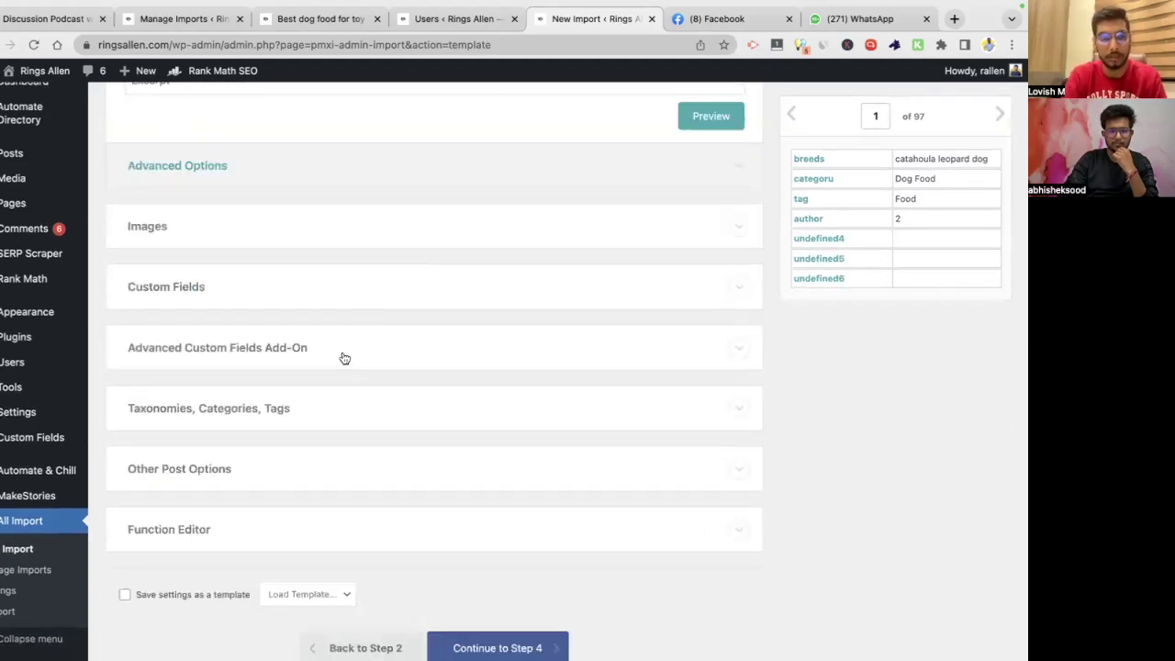
{"action": "left_click", "coordinate": [345, 353]}
{"action": "left_click", "coordinate": [342, 356]}
{"action": "scroll", "coordinate": [333, 406], "scroll_direction": "up", "scroll_amount": 7}
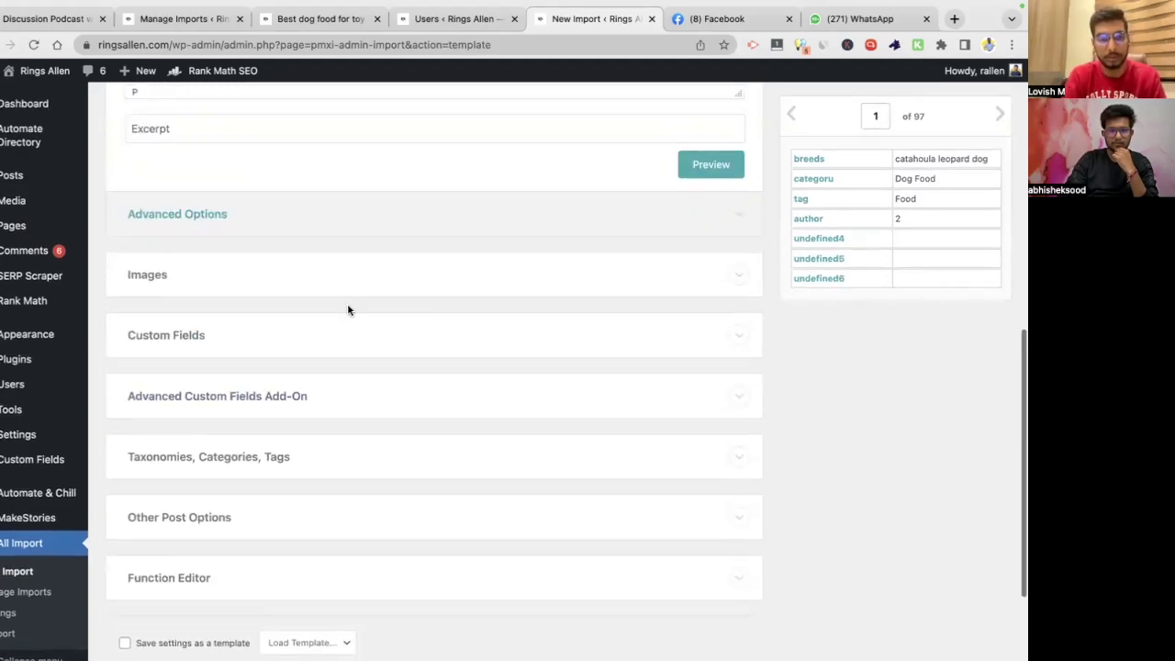
{"action": "scroll", "coordinate": [401, 375], "scroll_direction": "down", "scroll_amount": 7}
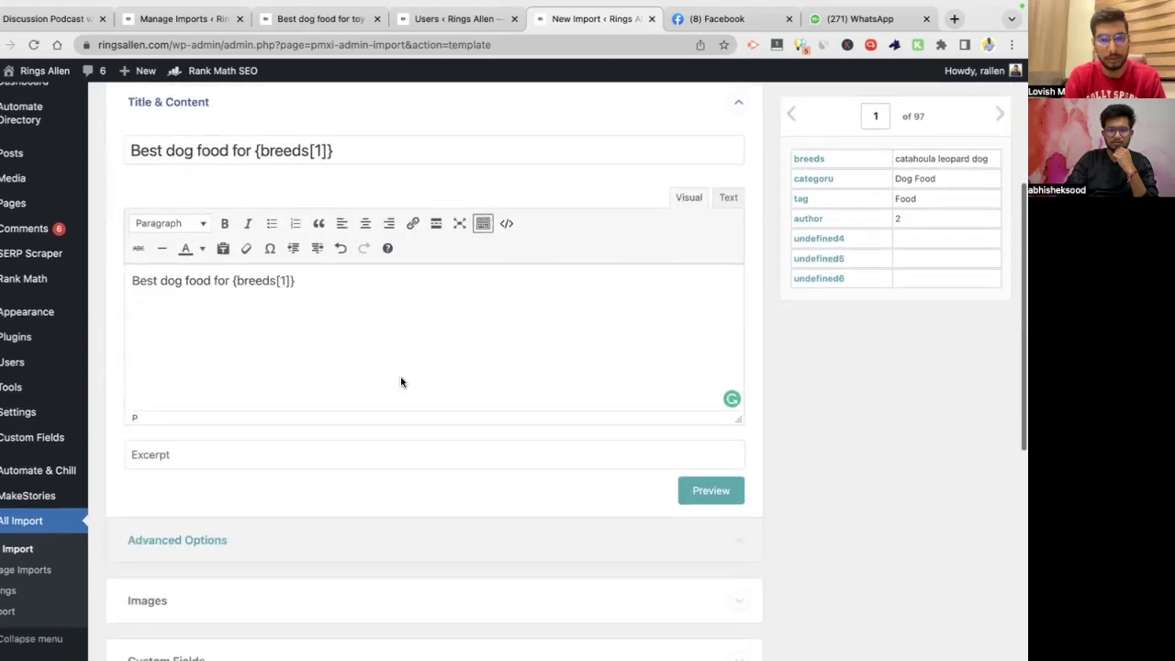
{"action": "scroll", "coordinate": [402, 379], "scroll_direction": "down", "scroll_amount": 1}
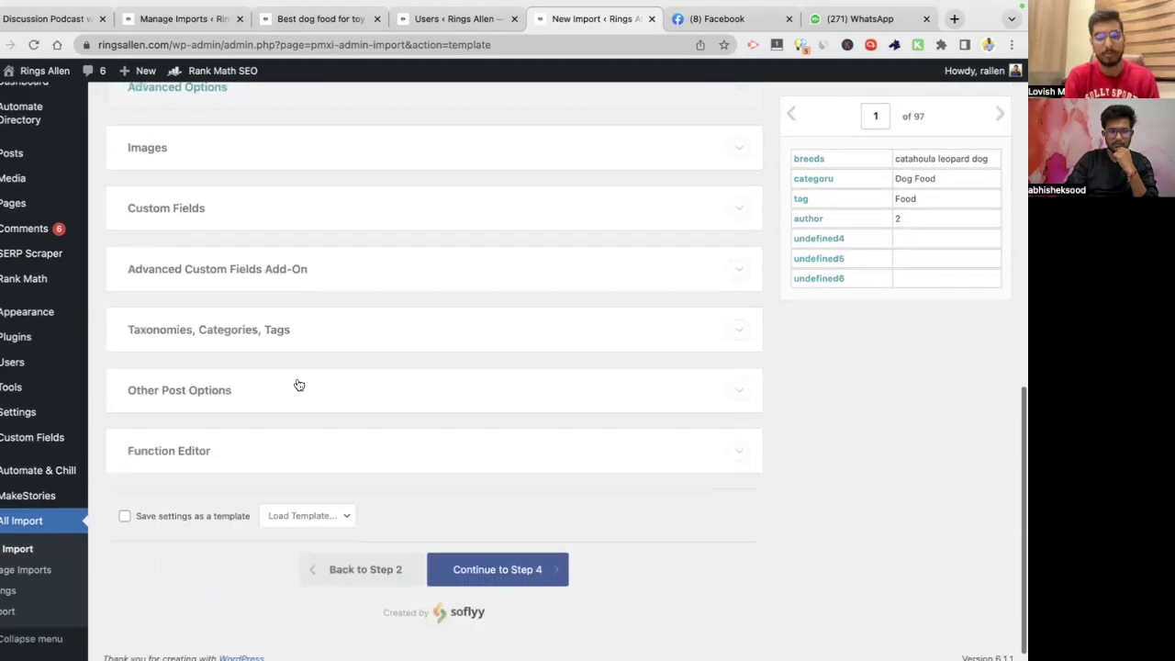
Enable categories and tags for the imported posts, mapping the single category to {categoru[1]} and the single tag to {tag[1]}
{"action": "left_click", "coordinate": [314, 346]}
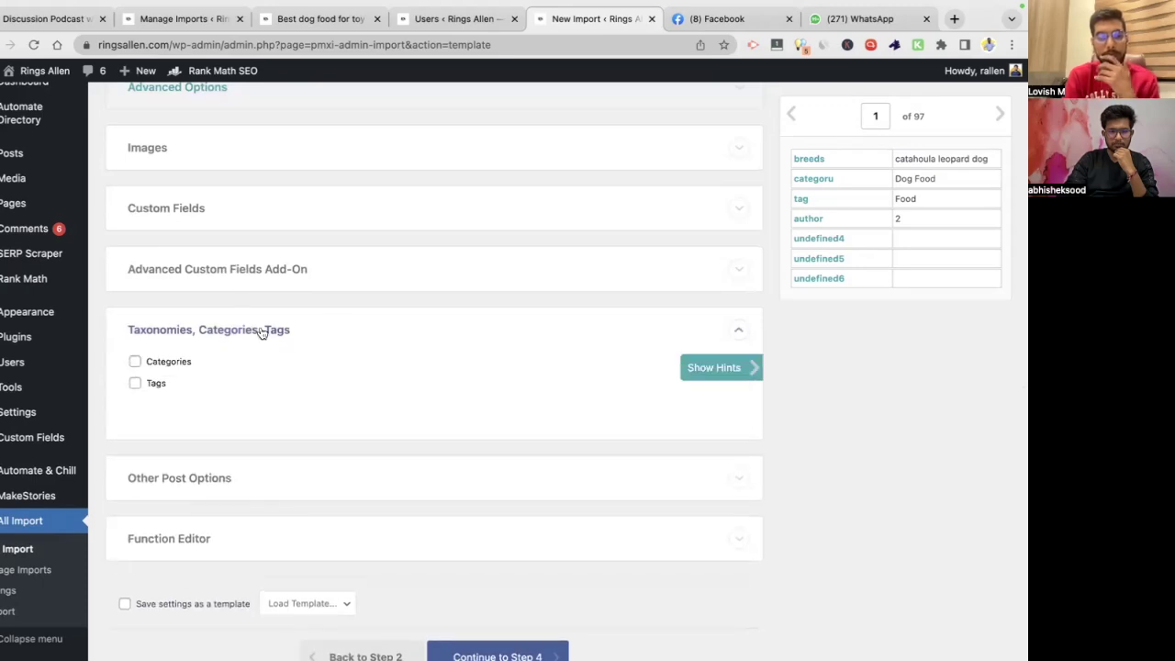
{"action": "left_click", "coordinate": [175, 361]}
{"action": "left_click", "coordinate": [219, 402]}
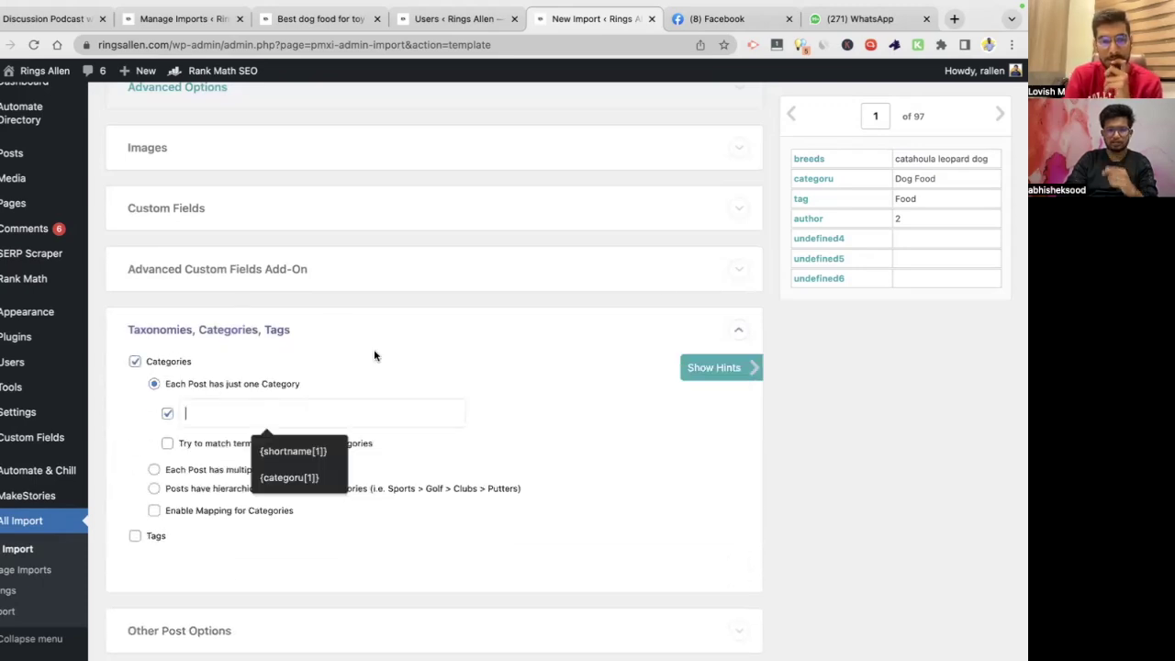
{"action": "left_click_drag", "start_coordinate": [813, 178], "coordinate": [285, 418]}
{"action": "left_click", "coordinate": [158, 535]}
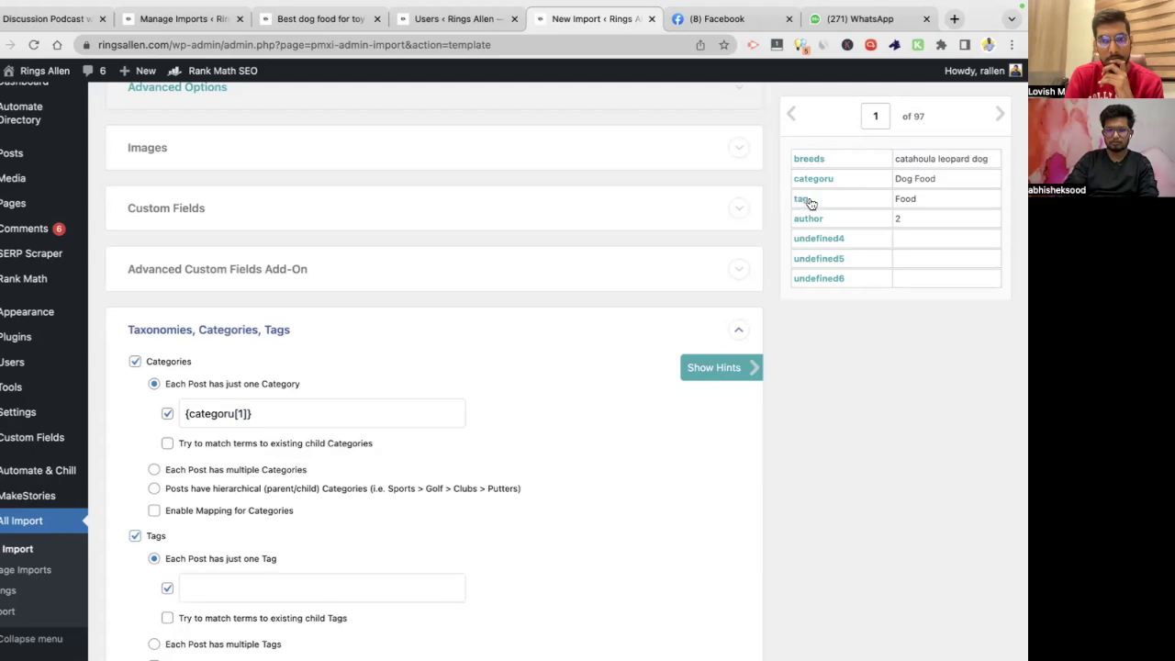
{"action": "left_click_drag", "start_coordinate": [810, 203], "coordinate": [328, 577]}
Map the Post Author in the other post options to {author[1]}
{"action": "scroll", "coordinate": [344, 575], "scroll_direction": "down", "scroll_amount": 8}
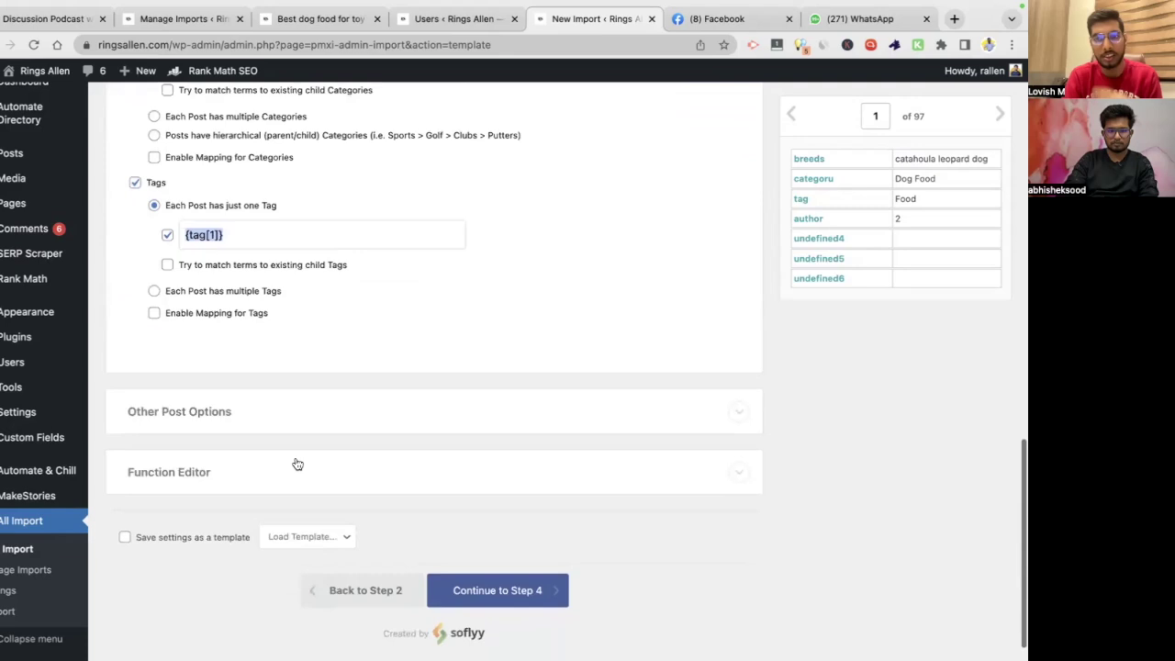
{"action": "left_click", "coordinate": [285, 415]}
{"action": "scroll", "coordinate": [298, 436], "scroll_direction": "down", "scroll_amount": 5}
{"action": "scroll", "coordinate": [237, 496], "scroll_direction": "down", "scroll_amount": 5}
{"action": "left_click", "coordinate": [219, 418]}
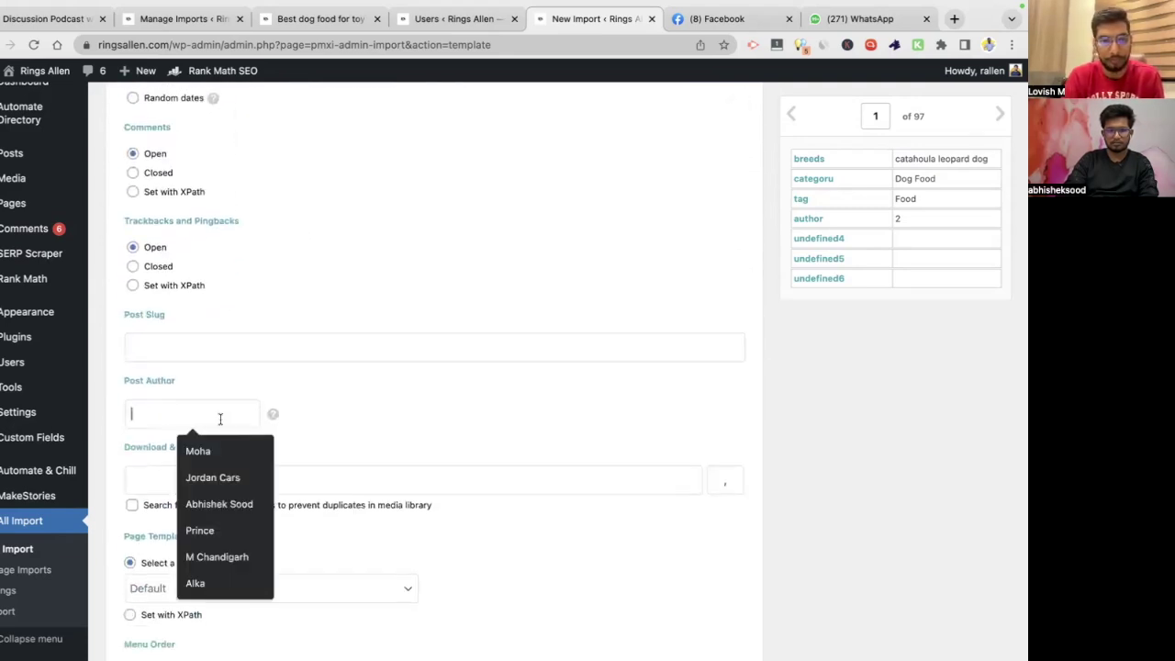
{"action": "left_click", "coordinate": [802, 220]}
{"action": "scroll", "coordinate": [814, 220], "scroll_direction": "down", "scroll_amount": 1}
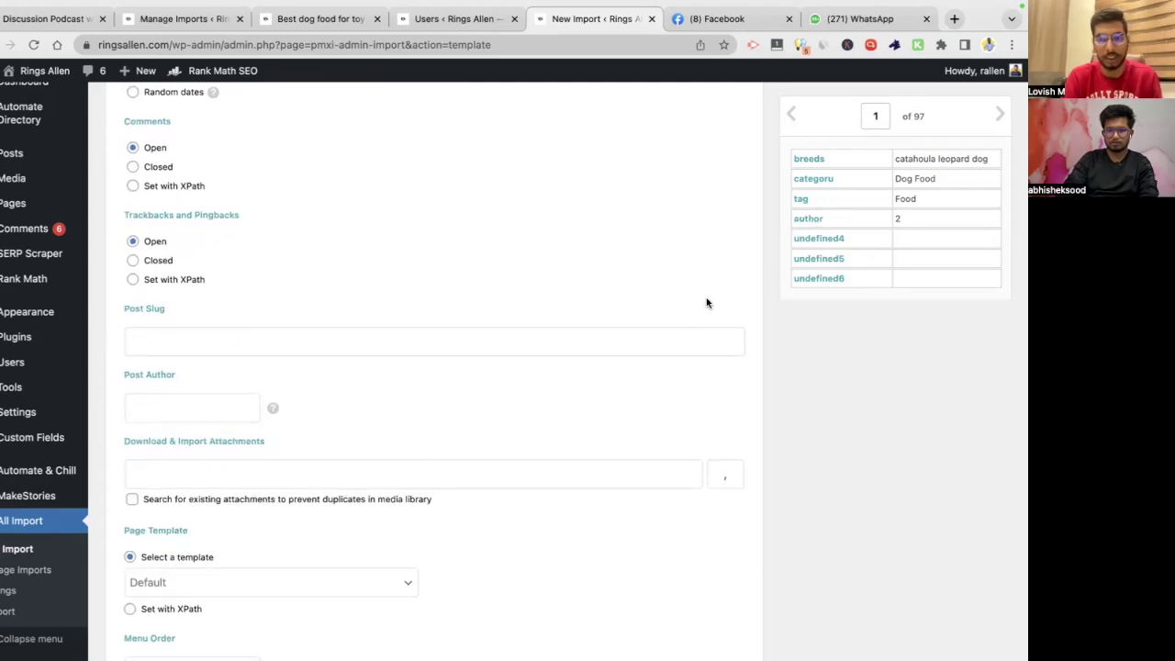
{"action": "left_click_drag", "start_coordinate": [802, 221], "coordinate": [160, 408]}
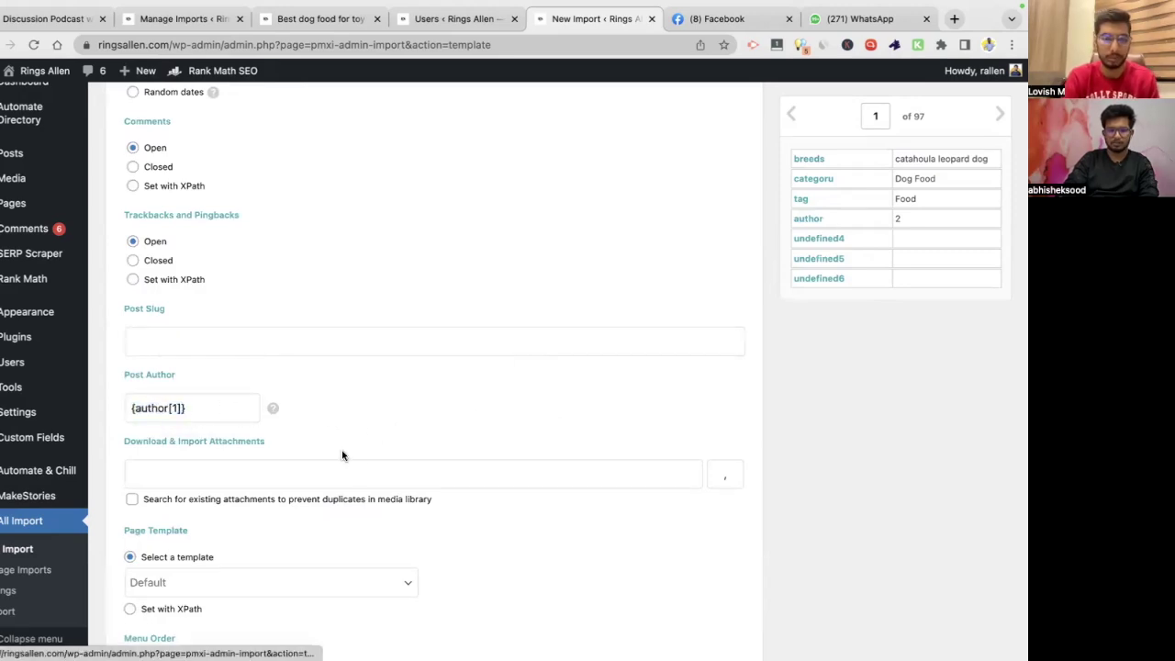
Save the mapping settings as a template named test and continue to the import settings
{"action": "scroll", "coordinate": [349, 460], "scroll_direction": "down", "scroll_amount": 5}
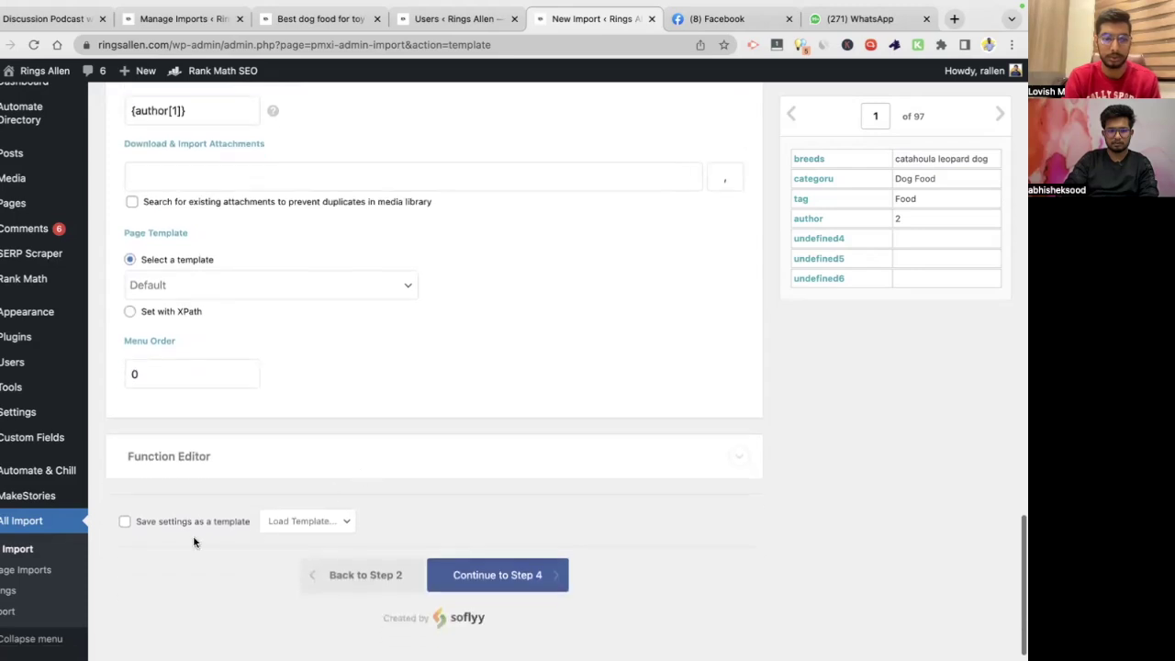
{"action": "left_click", "coordinate": [183, 524]}
{"action": "left_click", "coordinate": [307, 521]}
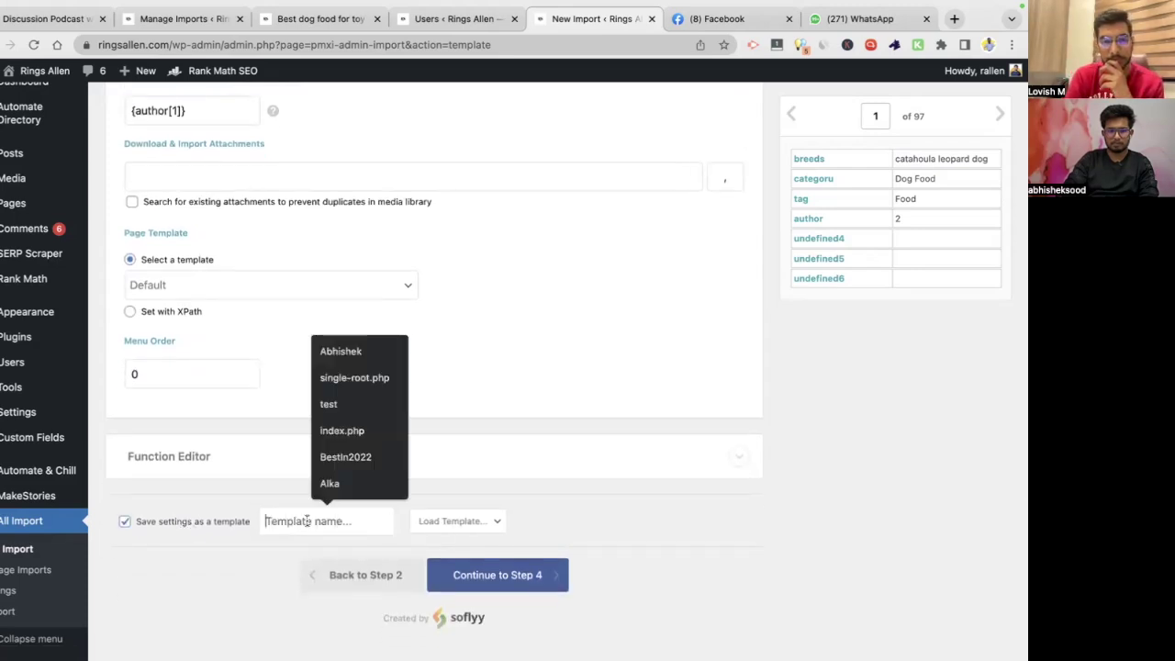
{"action": "type", "text": "test"}
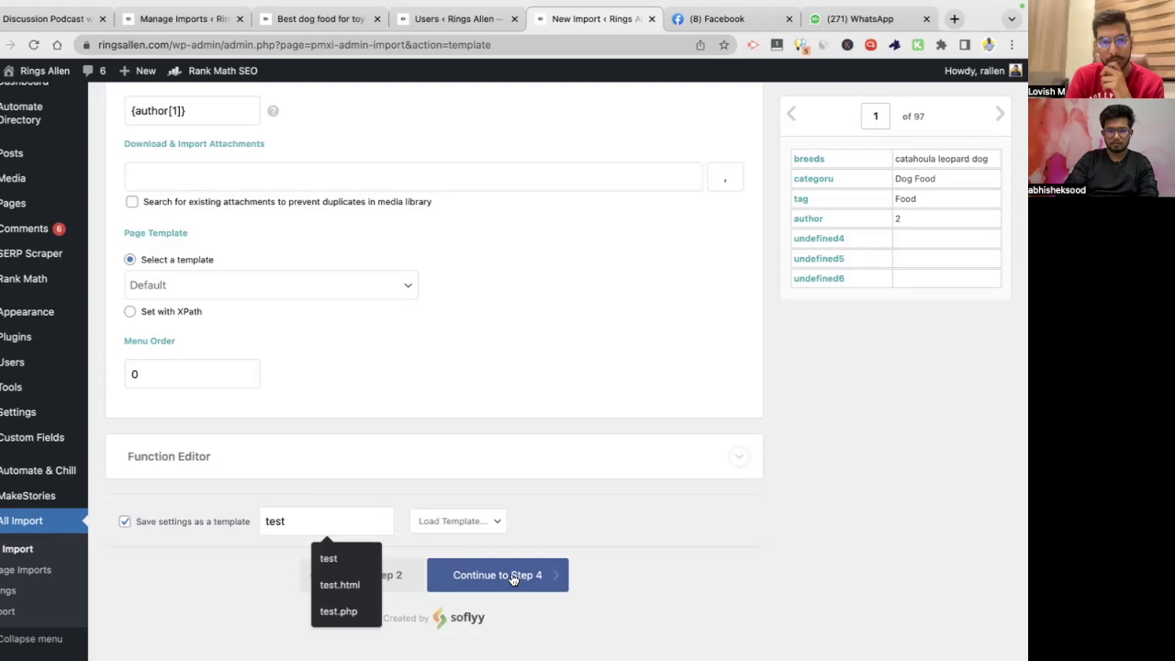
{"action": "left_click", "coordinate": [512, 579]}
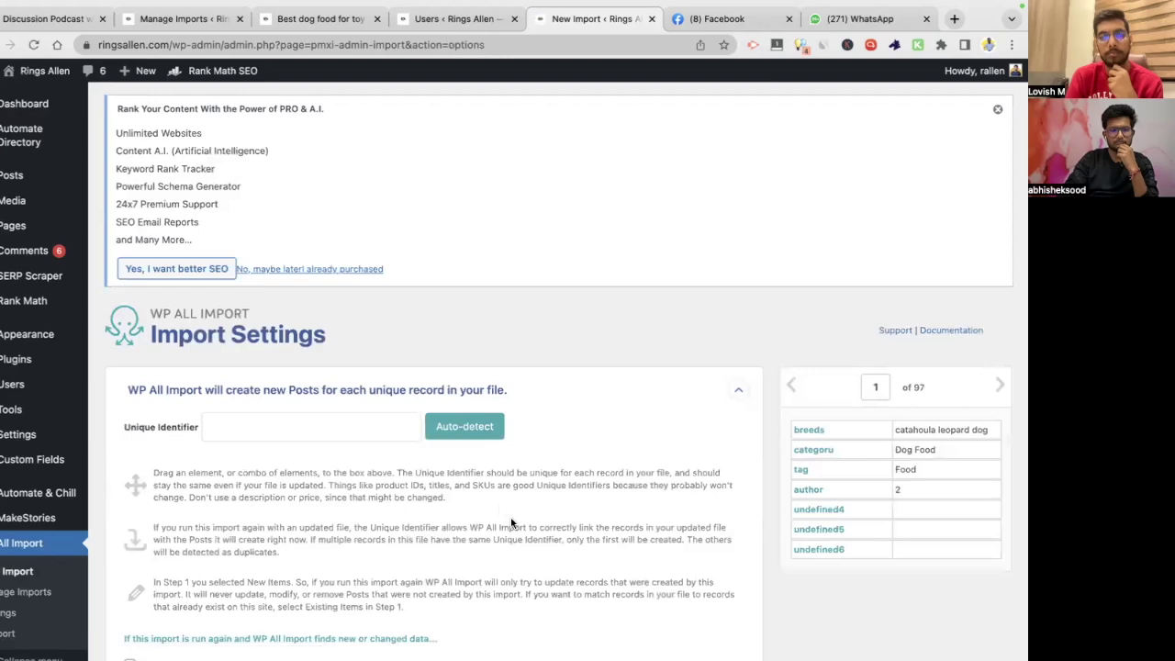
Auto-detect the unique identifier and remove its "Best dog food for" text, leaving only {breeds[1]}
{"action": "scroll", "coordinate": [511, 523], "scroll_direction": "down", "scroll_amount": 1}
{"action": "left_click", "coordinate": [472, 397]}
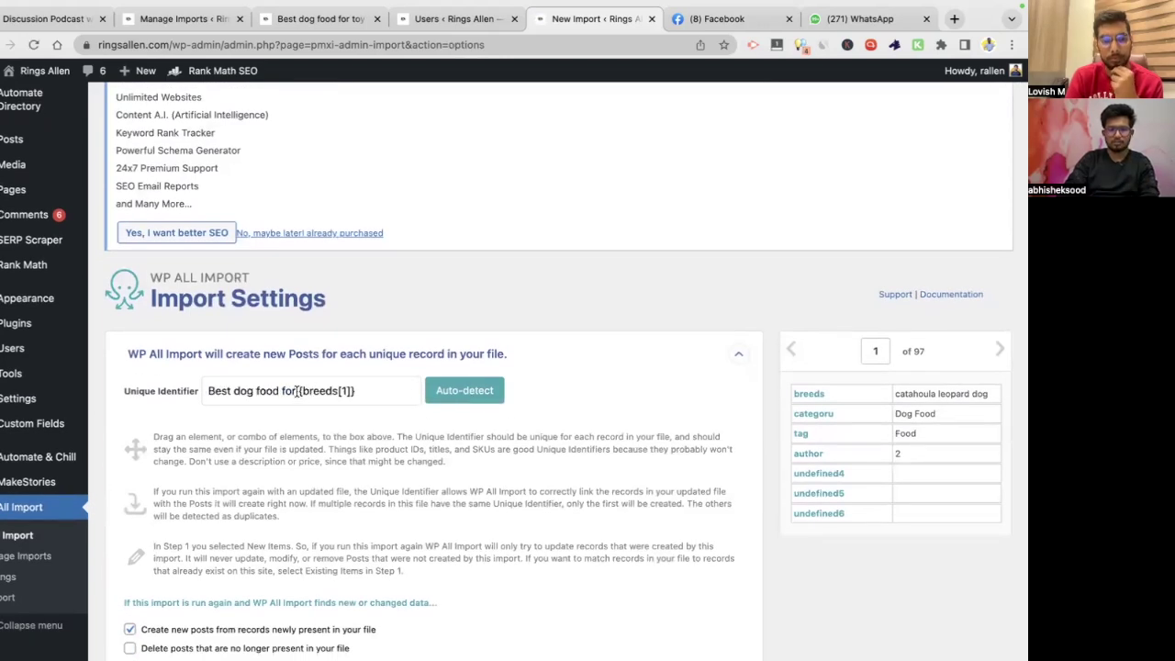
{"action": "left_click_drag", "start_coordinate": [296, 391], "coordinate": [55, 395]}
{"action": "key", "text": "BackSpace"}
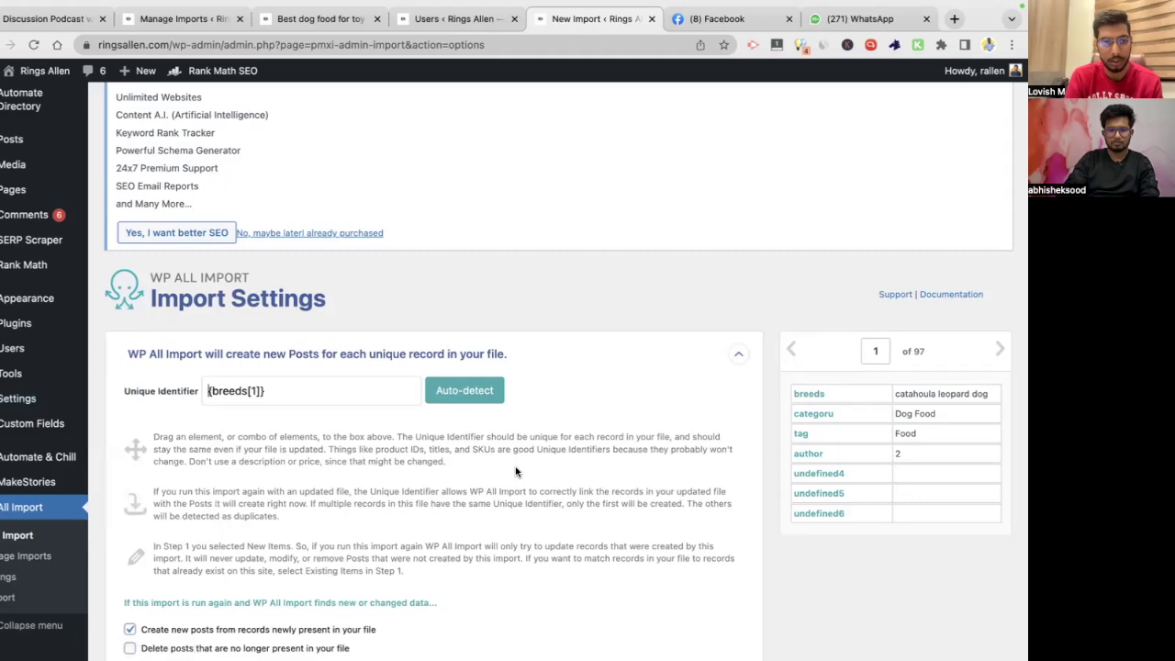
Review the import settings, including the unique identifier explanation and the options for new or changed data
{"action": "scroll", "coordinate": [517, 471], "scroll_direction": "up", "scroll_amount": 3}
{"action": "scroll", "coordinate": [516, 472], "scroll_direction": "down", "scroll_amount": 1}
{"action": "scroll", "coordinate": [516, 472], "scroll_direction": "down", "scroll_amount": 5}
{"action": "scroll", "coordinate": [516, 472], "scroll_direction": "down", "scroll_amount": 3}
{"action": "scroll", "coordinate": [516, 471], "scroll_direction": "up", "scroll_amount": 4}
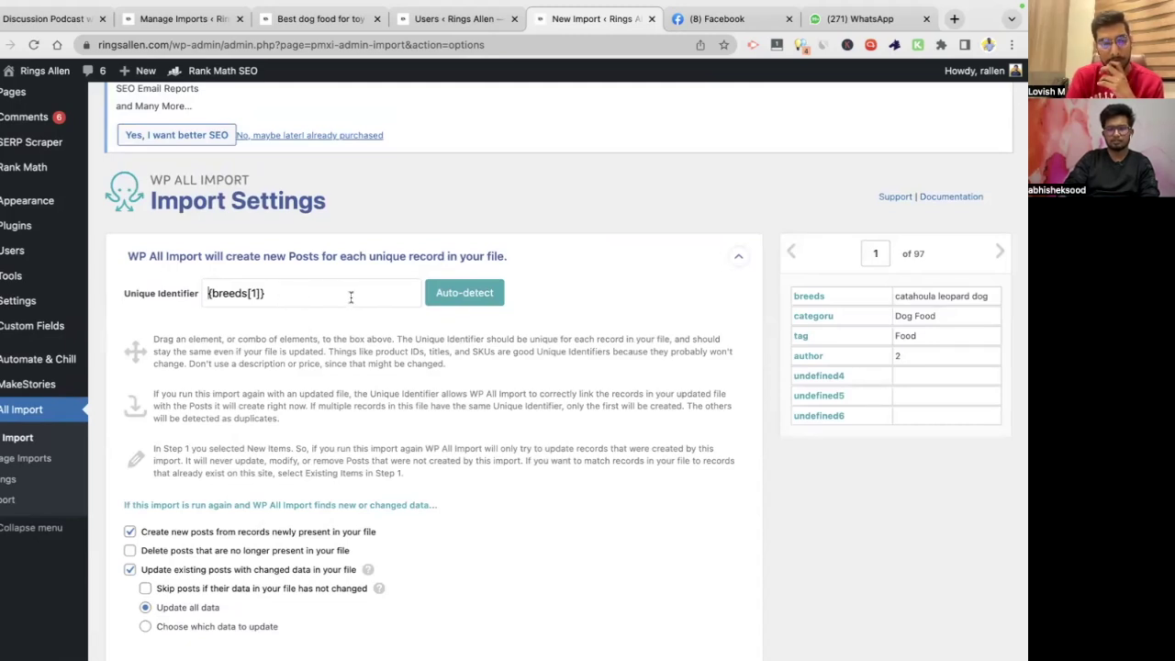
{"action": "left_click", "coordinate": [241, 294]}
{"action": "type", "text": "s"}
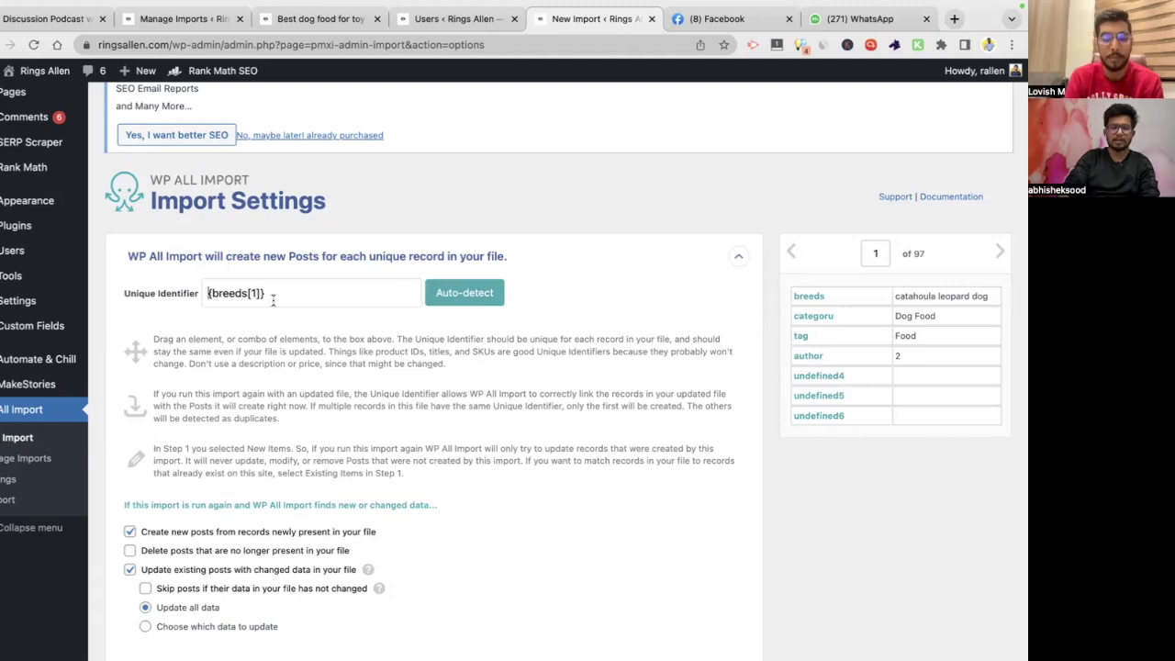
{"action": "scroll", "coordinate": [272, 300], "scroll_direction": "down", "scroll_amount": 1}
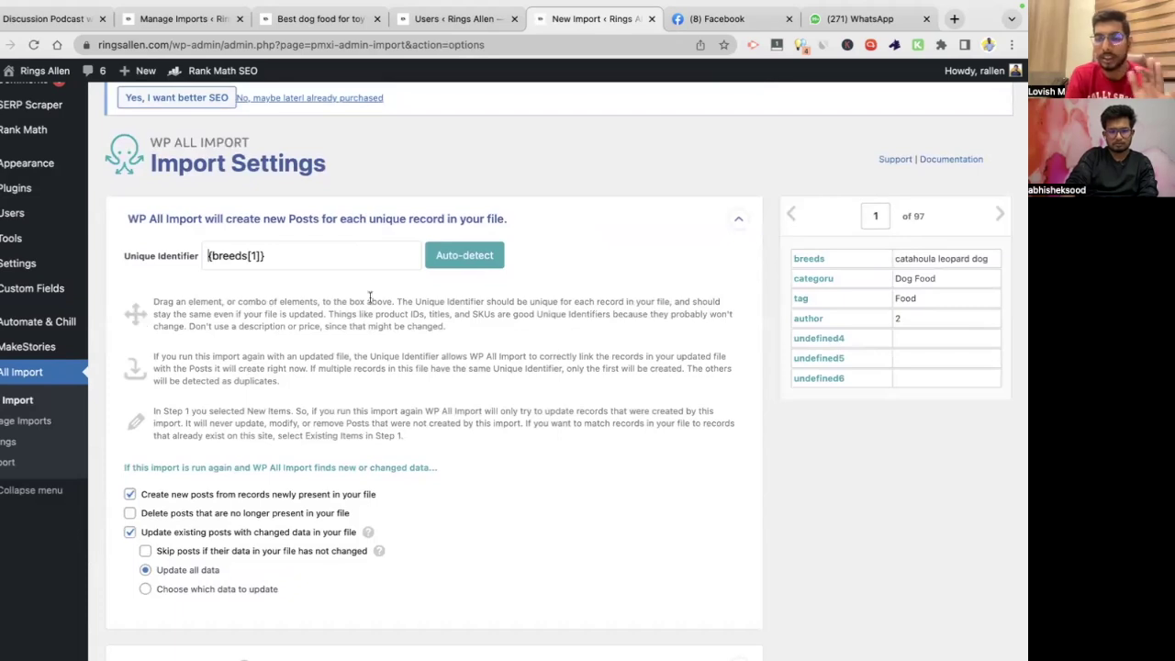
{"action": "left_click_drag", "start_coordinate": [456, 330], "coordinate": [156, 303]}
{"action": "left_click_drag", "start_coordinate": [425, 449], "coordinate": [126, 296]}
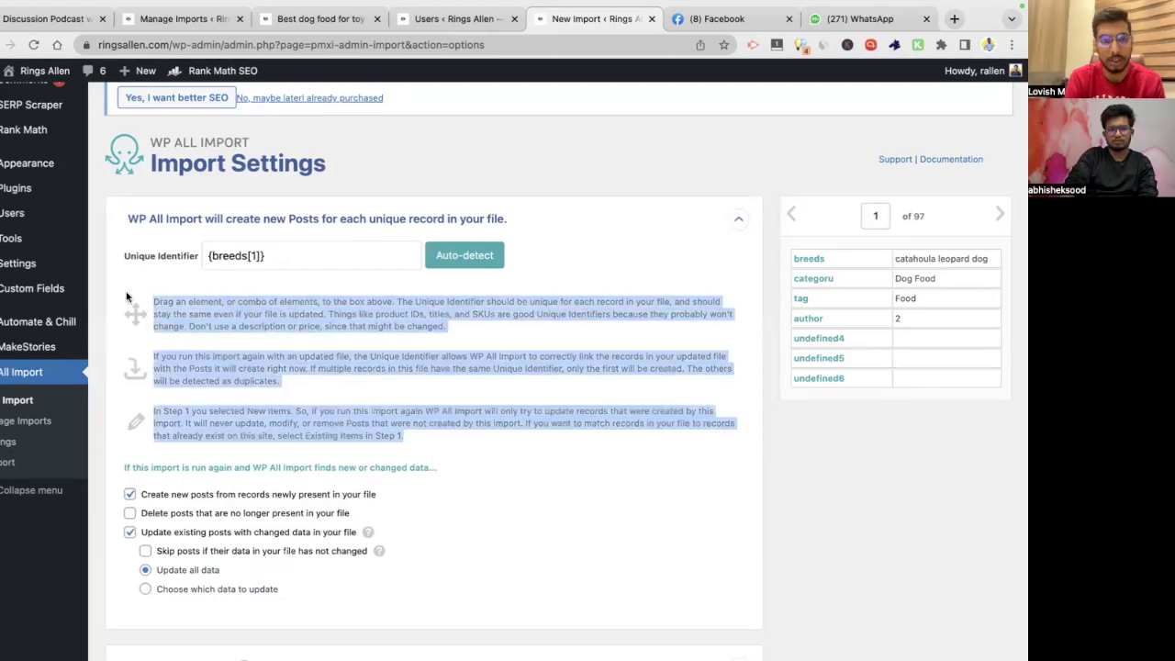
{"action": "left_click", "coordinate": [362, 386]}
Continue to the import summary, then confirm and run the import of breeds_3.csv, checking its progress and log
{"action": "scroll", "coordinate": [415, 435], "scroll_direction": "down", "scroll_amount": 5}
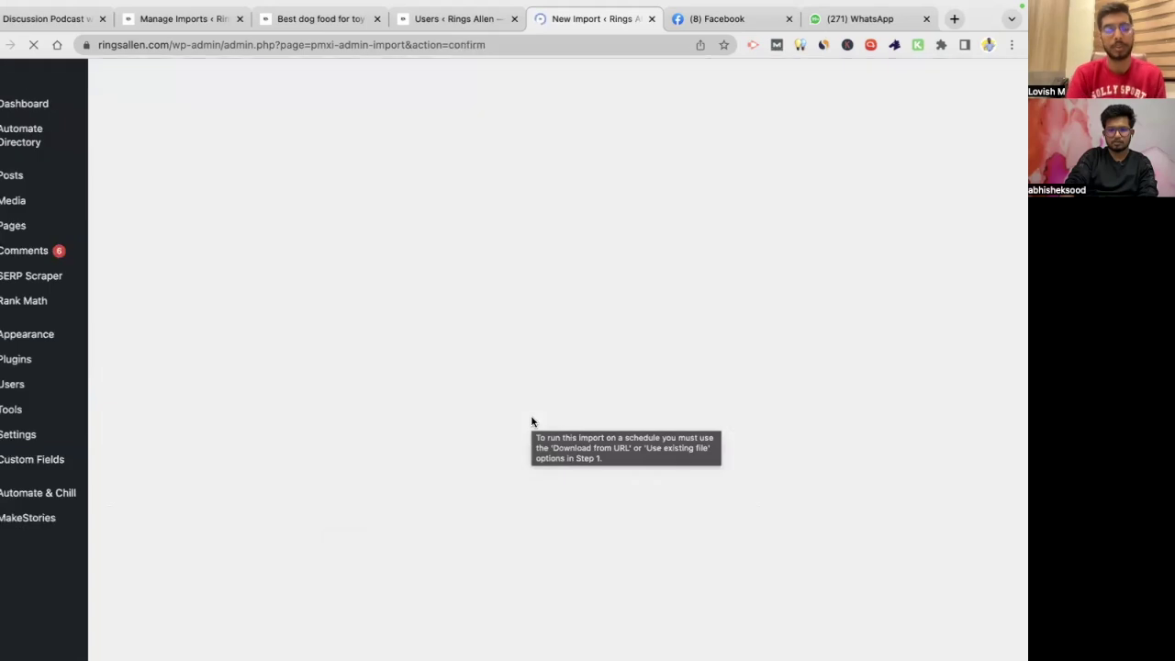
{"action": "scroll", "coordinate": [547, 420], "scroll_direction": "down", "scroll_amount": 5}
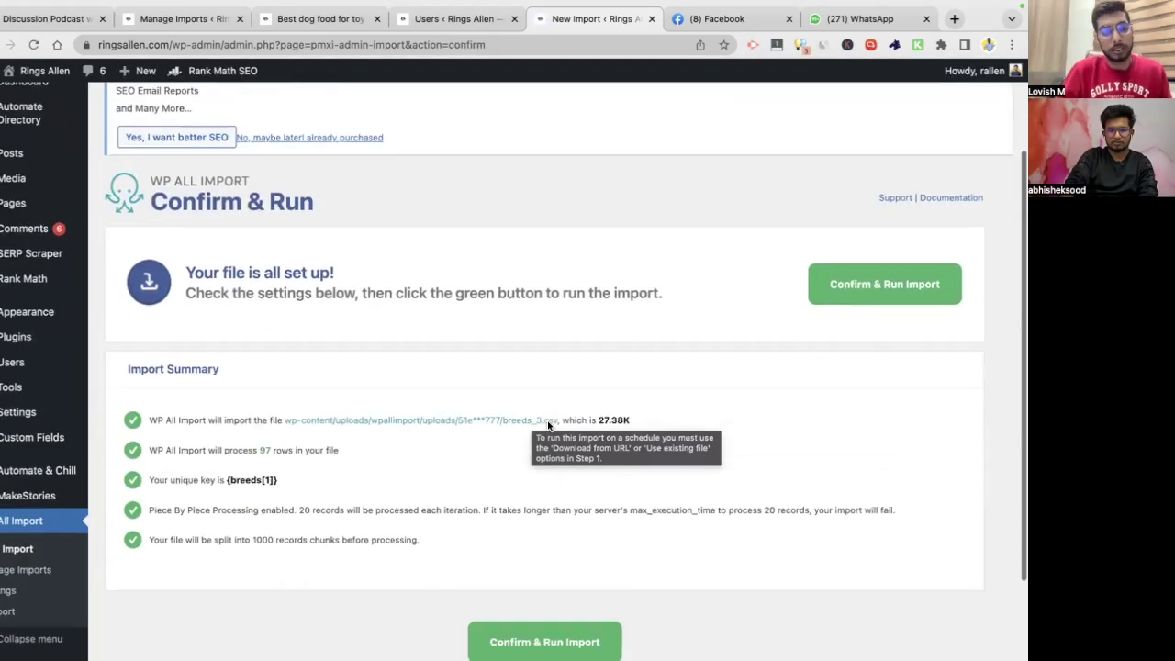
{"action": "left_click", "coordinate": [569, 558]}
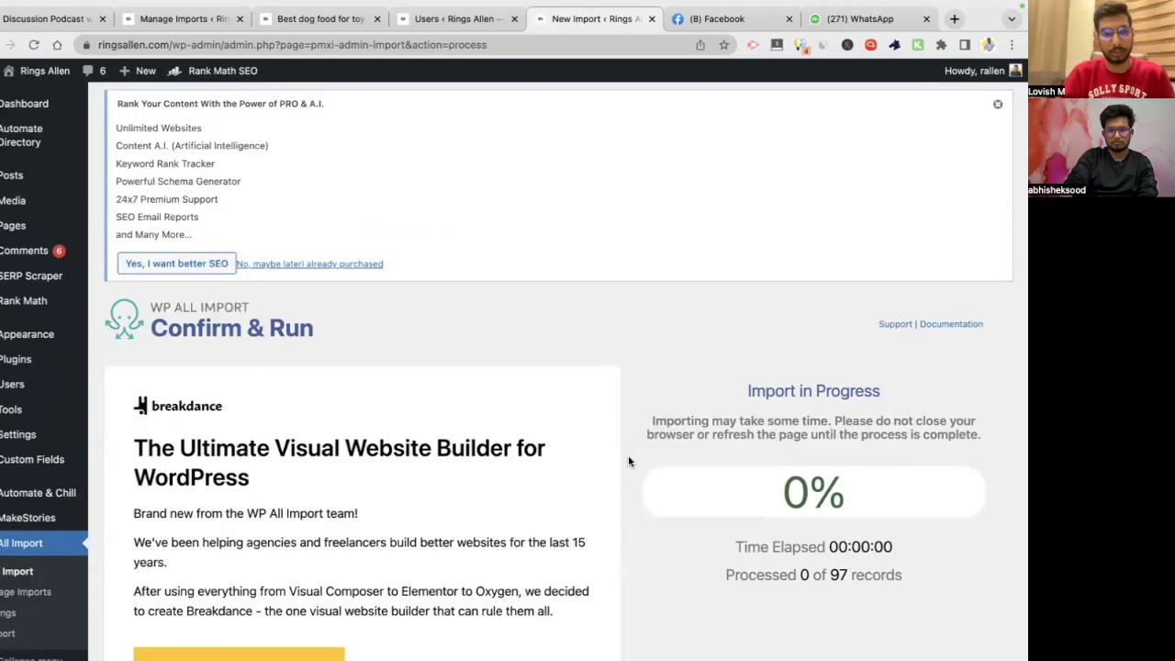
{"action": "scroll", "coordinate": [629, 458], "scroll_direction": "down", "scroll_amount": 1}
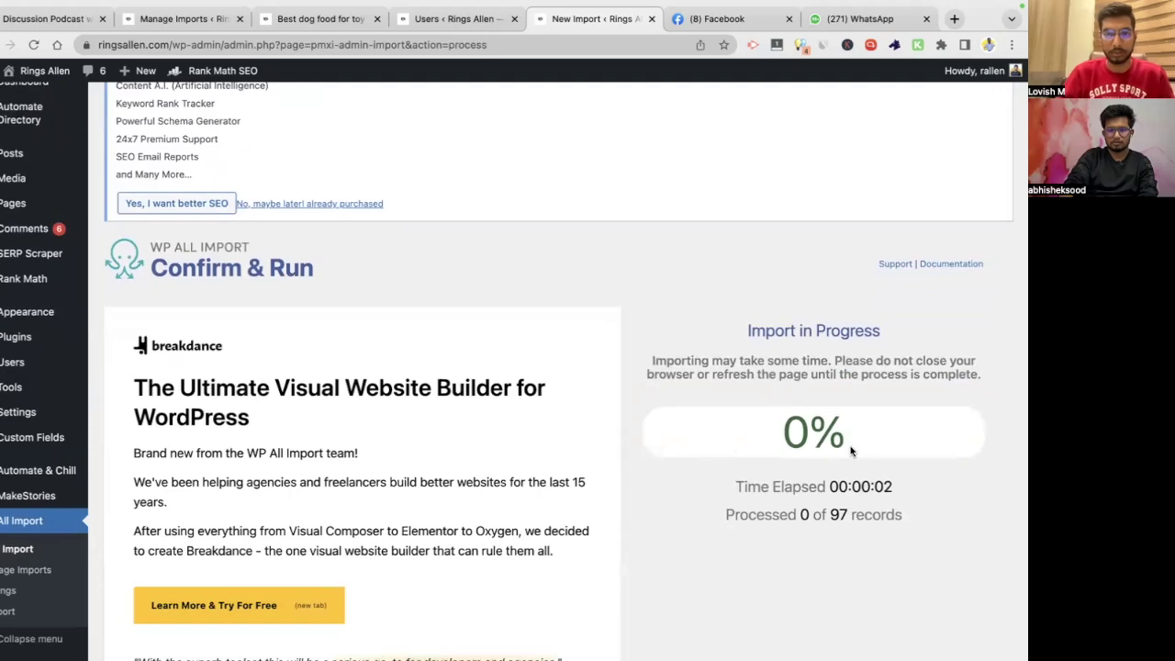
{"action": "scroll", "coordinate": [817, 459], "scroll_direction": "down", "scroll_amount": 2}
{"action": "left_click_drag", "start_coordinate": [797, 413], "coordinate": [823, 413]}
{"action": "scroll", "coordinate": [824, 413], "scroll_direction": "down", "scroll_amount": 10}
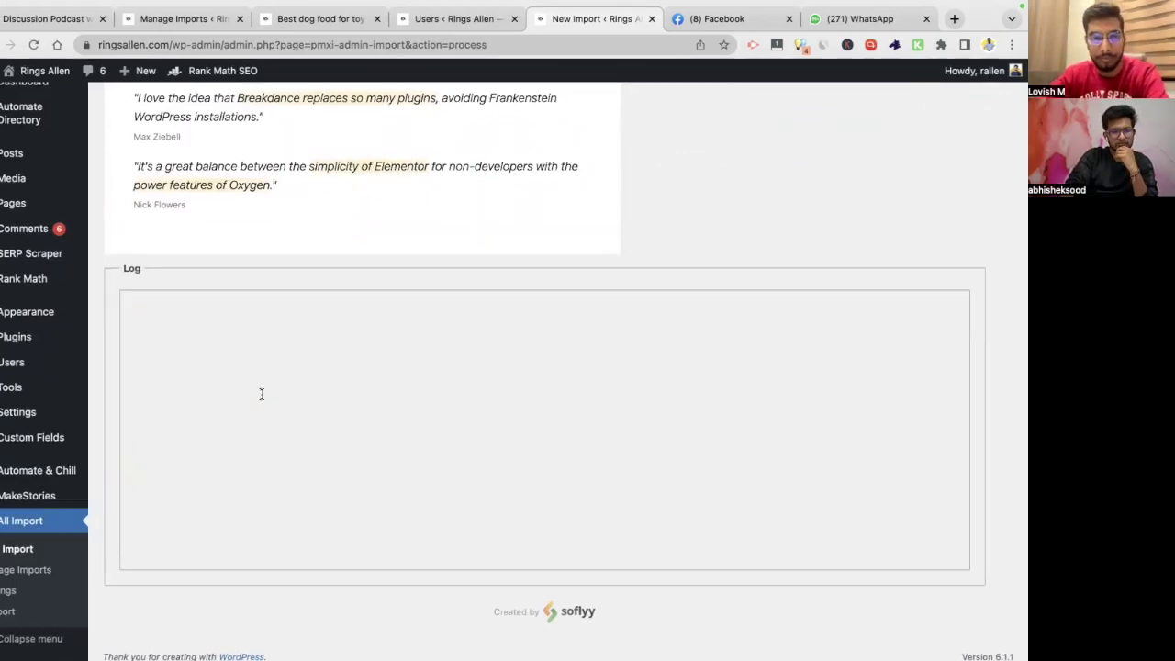
Open the Rings Allen site in a separate tab and check how many records the running import has processed
{"action": "scroll", "coordinate": [261, 395], "scroll_direction": "up", "scroll_amount": 10}
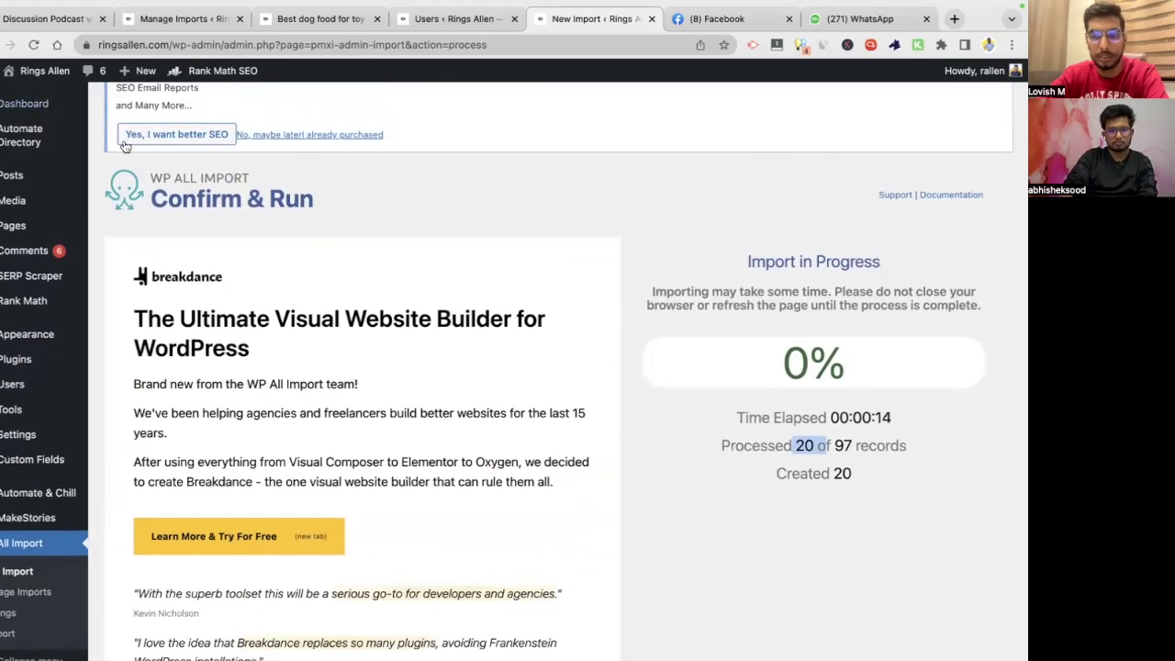
{"action": "left_click", "coordinate": [57, 73], "text": "super"}
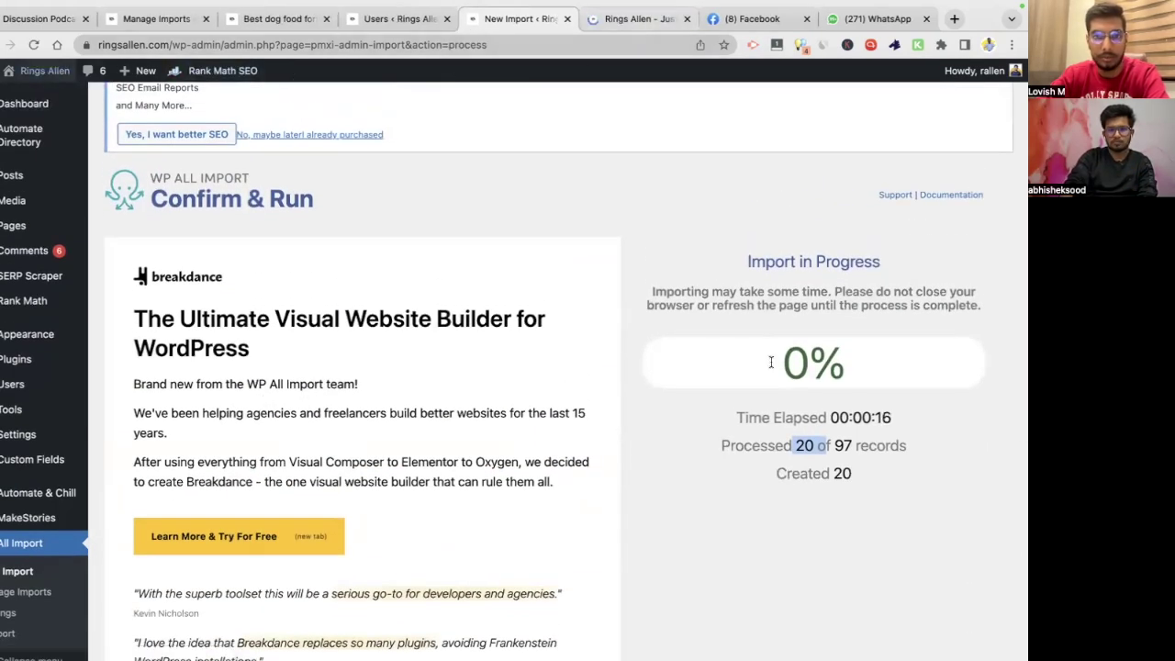
{"action": "left_click_drag", "start_coordinate": [795, 447], "coordinate": [851, 447]}
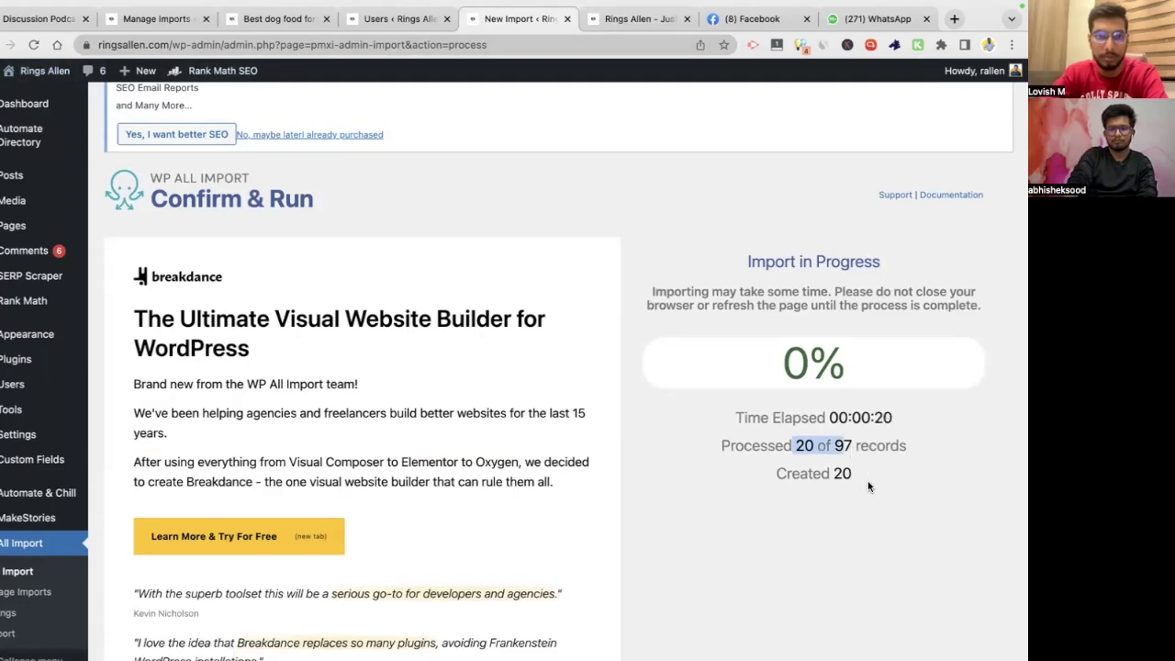
{"action": "triple_click", "coordinate": [808, 447]}
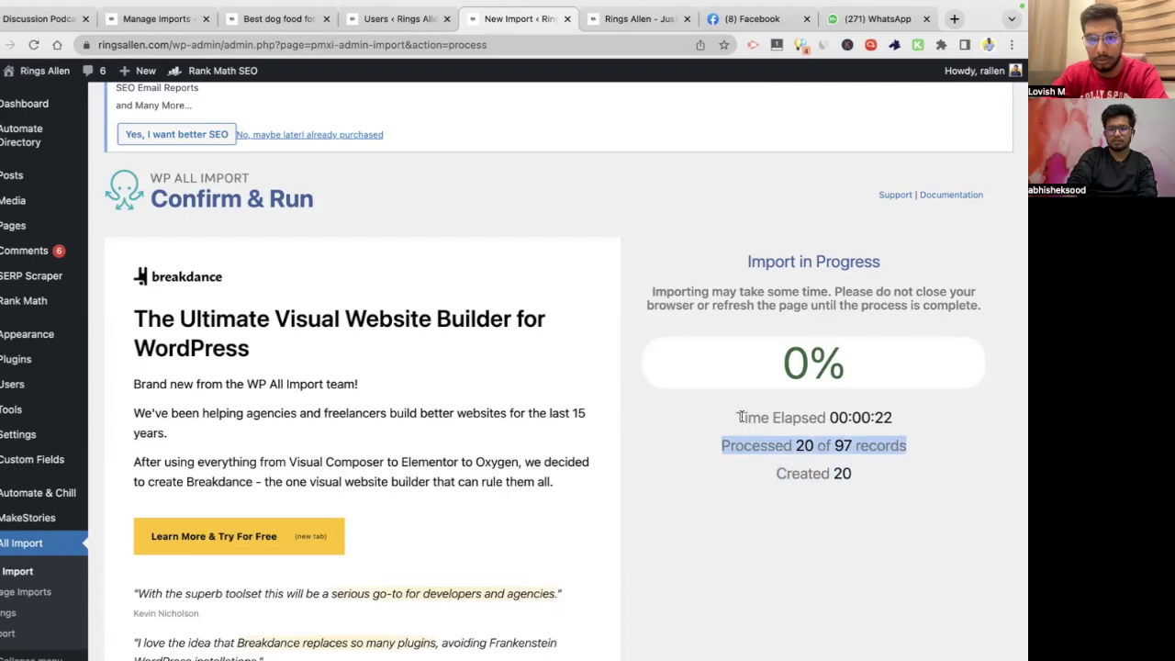
{"action": "left_click_drag", "start_coordinate": [775, 447], "coordinate": [852, 446]}
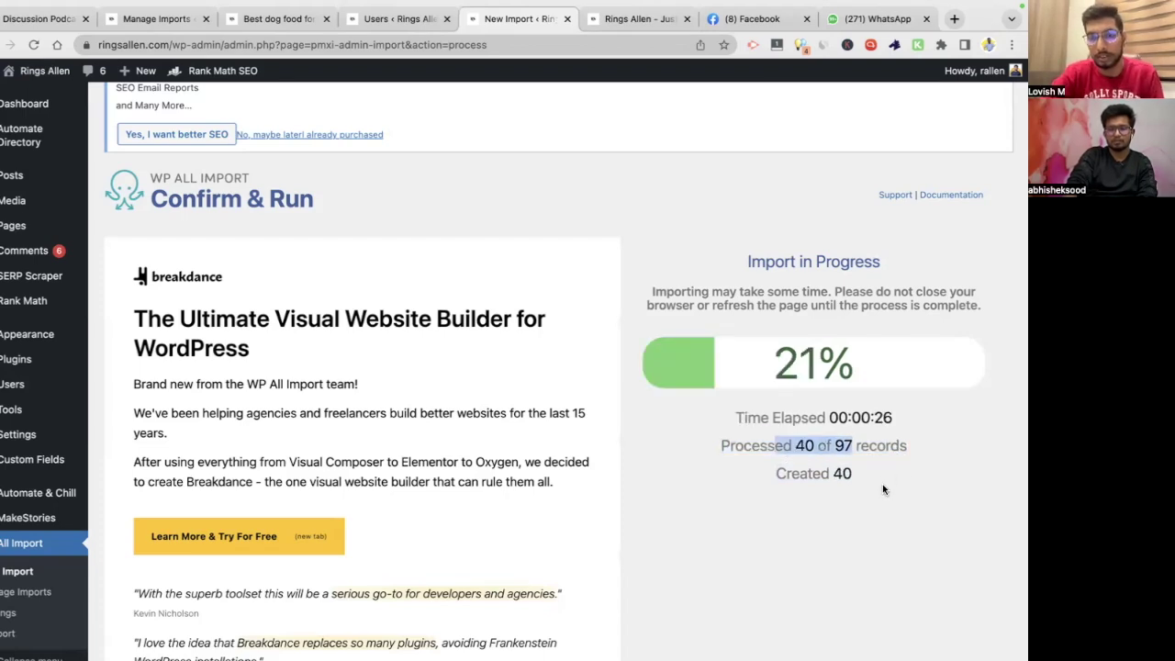
Inspect the imported soft coated wheaten terrier post on the live site, then return to the homepage and browse the other imported posts
{"action": "left_click", "coordinate": [651, 18]}
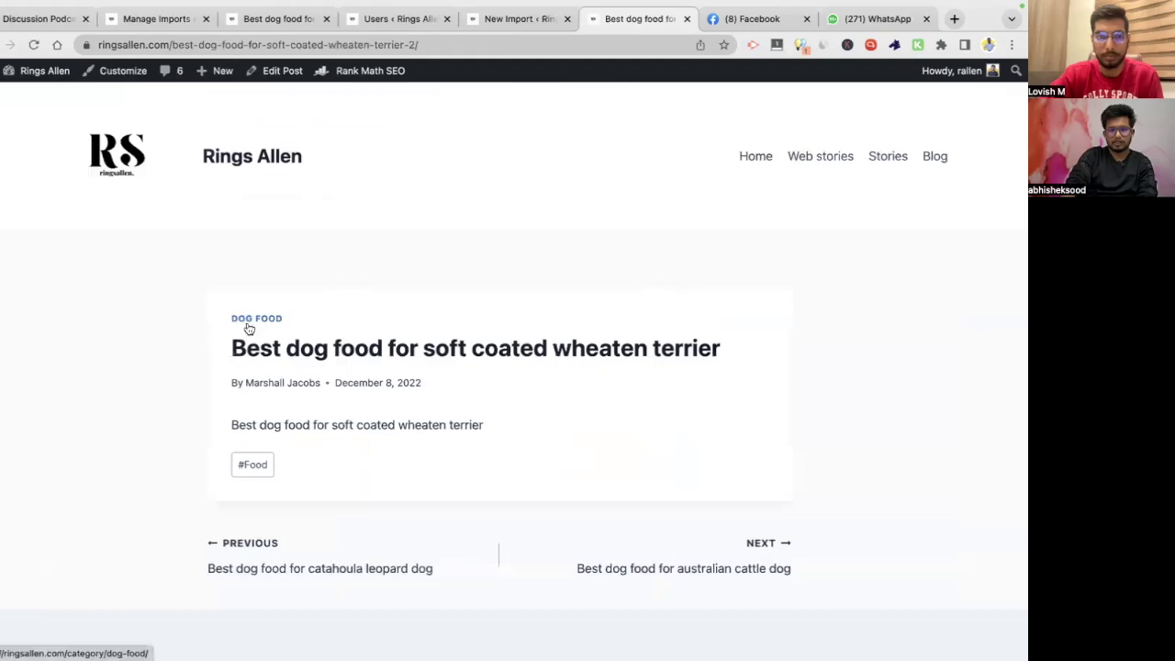
{"action": "left_click_drag", "start_coordinate": [238, 423], "coordinate": [354, 424]}
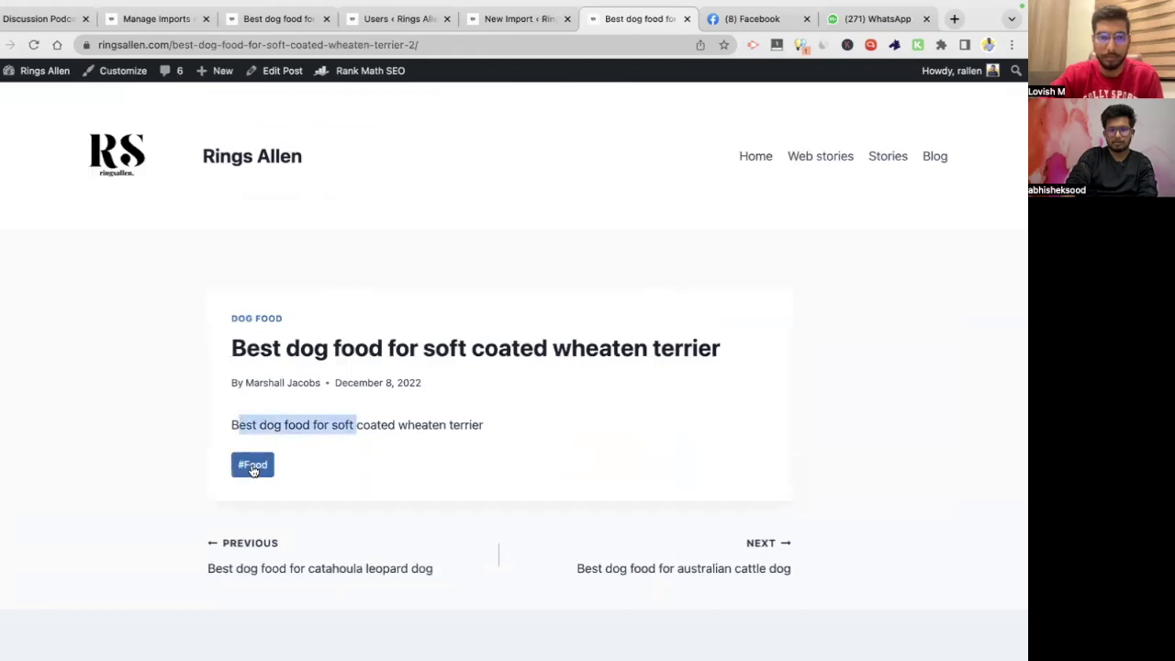
{"action": "key", "text": "super+Left"}
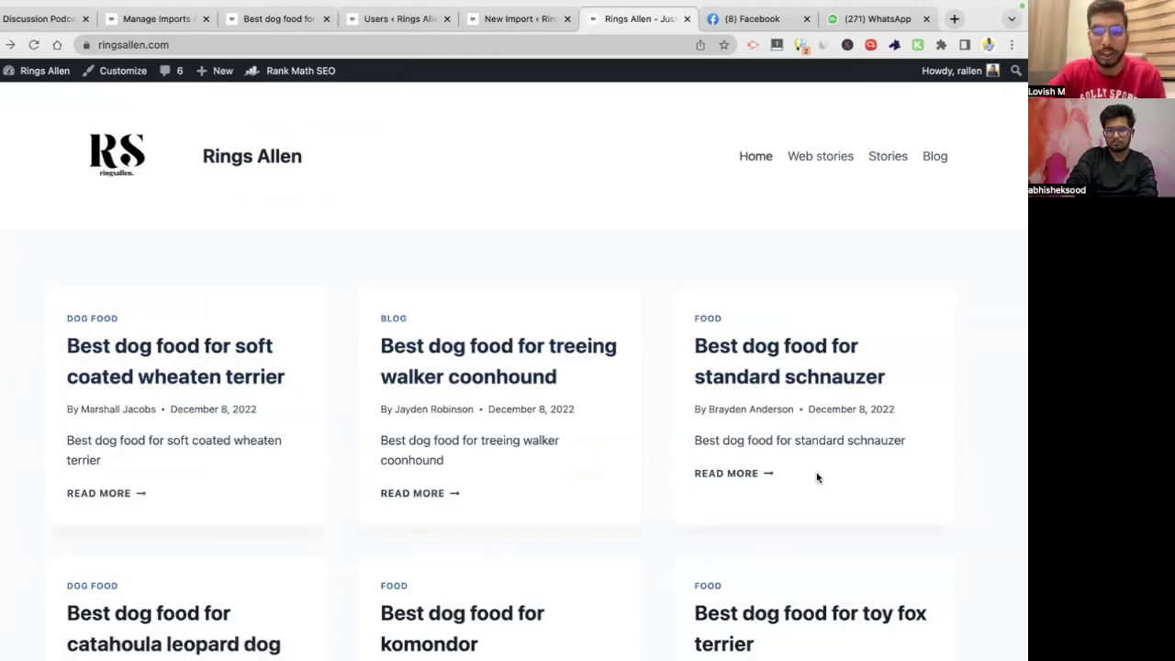
{"action": "scroll", "coordinate": [817, 476], "scroll_direction": "down", "scroll_amount": 2}
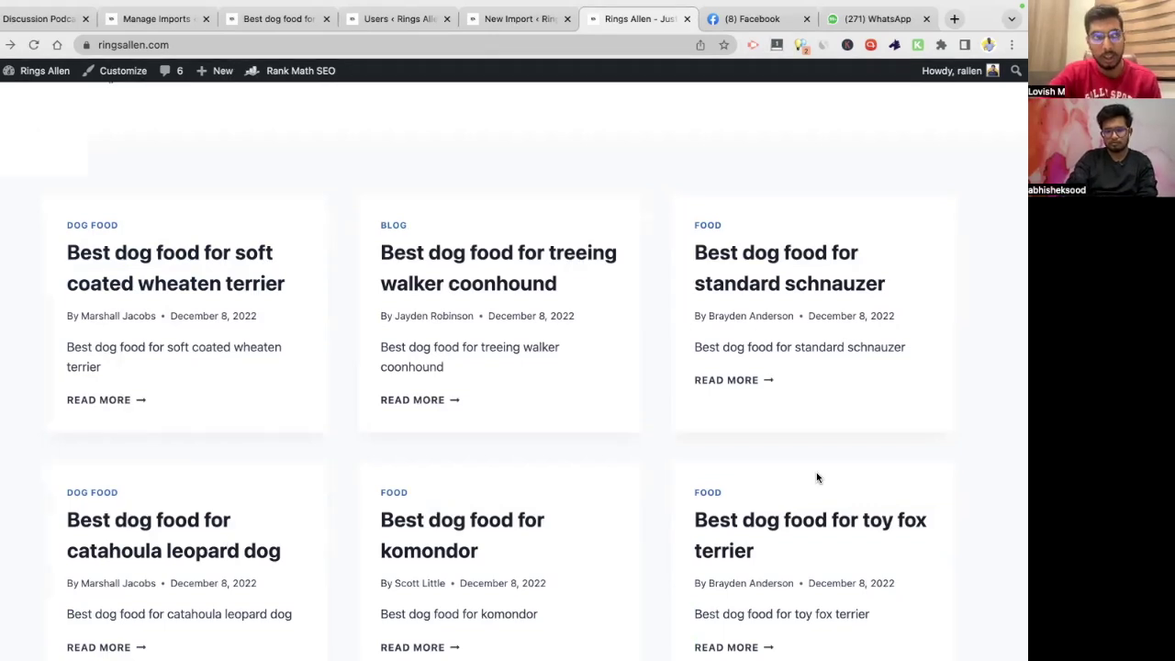
{"action": "scroll", "coordinate": [817, 478], "scroll_direction": "down", "scroll_amount": 1}
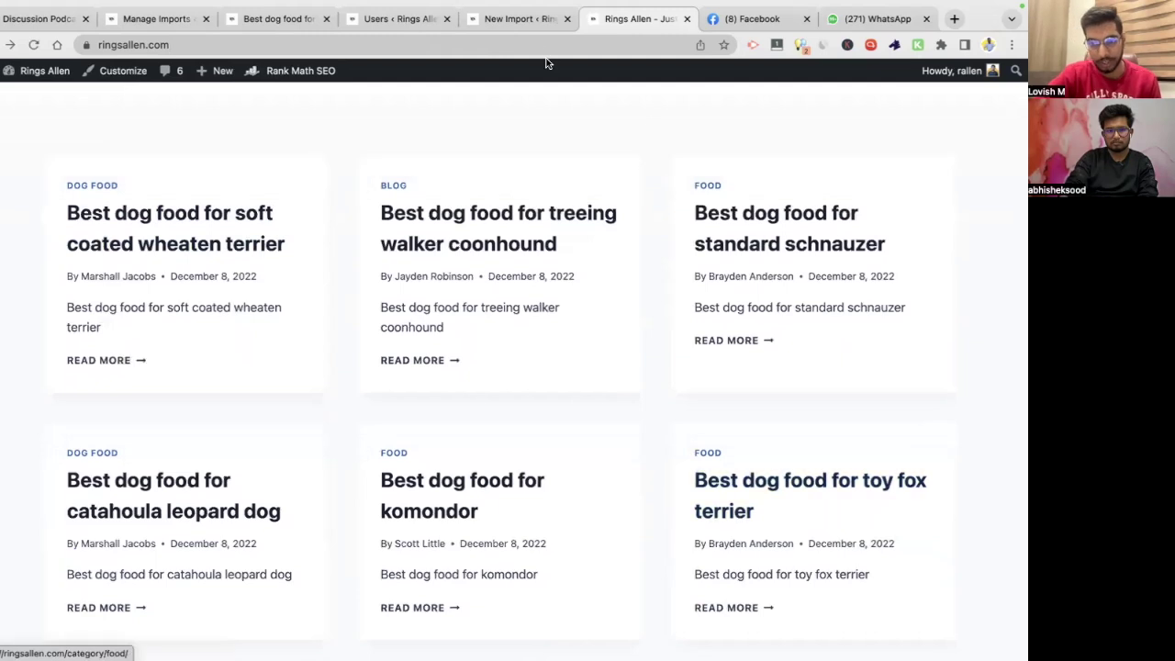
Leave the import progress page for the list of imports and open the breeds_2.csv import settings to review its record matching options
{"action": "left_click", "coordinate": [500, 19]}
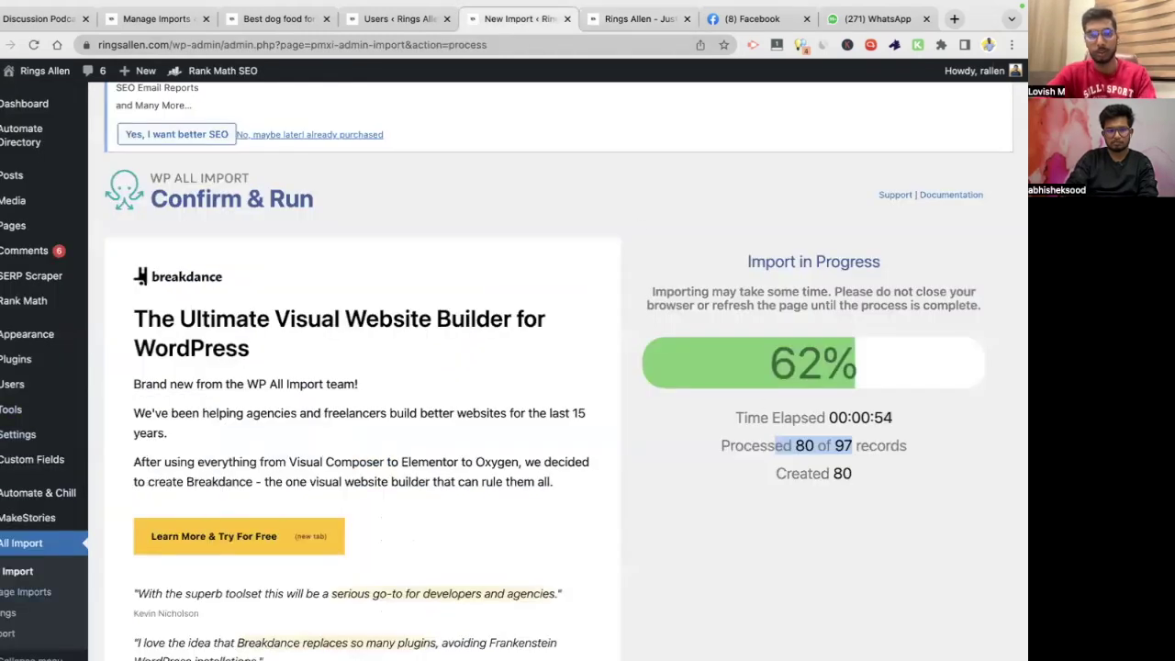
{"action": "left_click", "coordinate": [20, 592]}
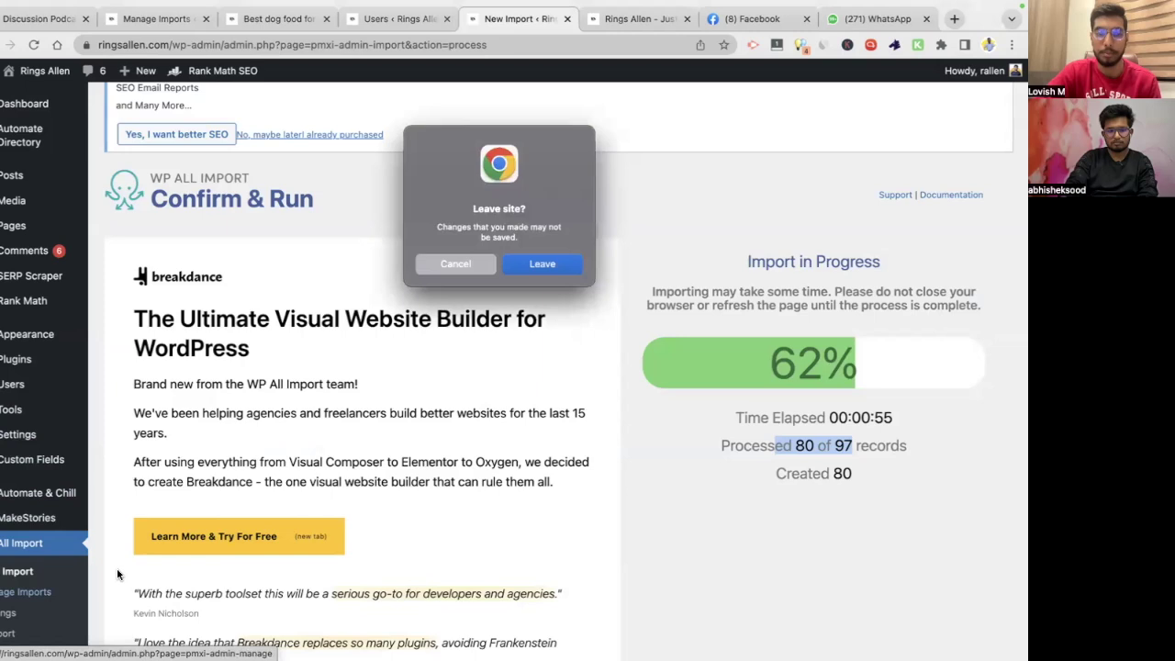
{"action": "left_click", "coordinate": [542, 264]}
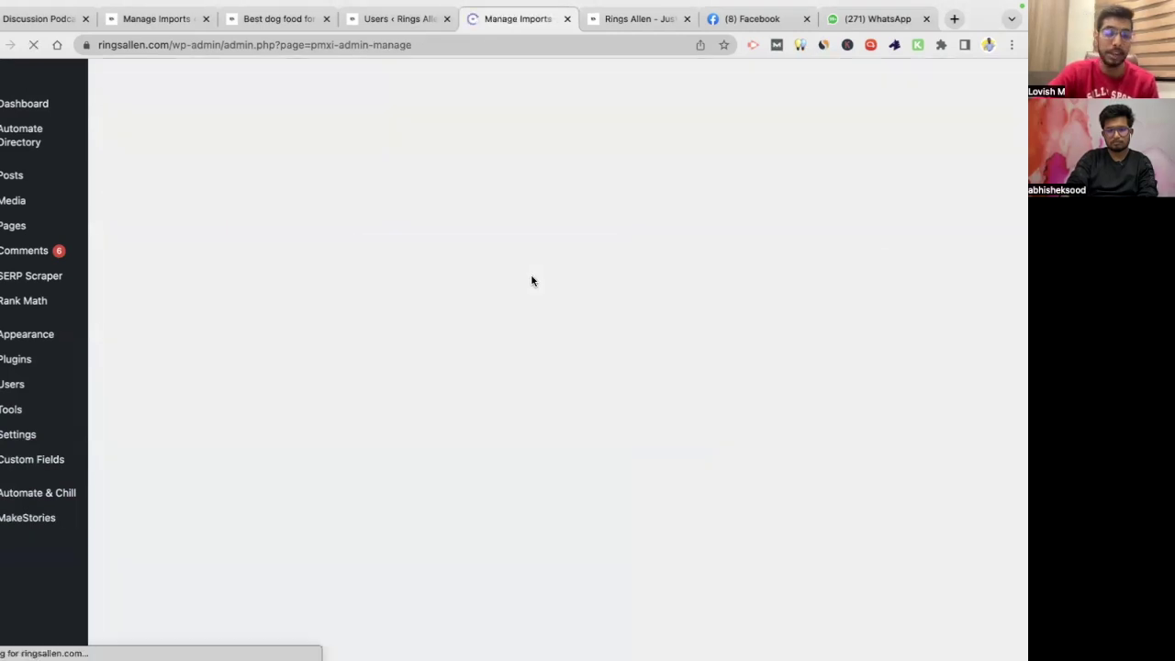
{"action": "scroll", "coordinate": [530, 281], "scroll_direction": "down", "scroll_amount": 5}
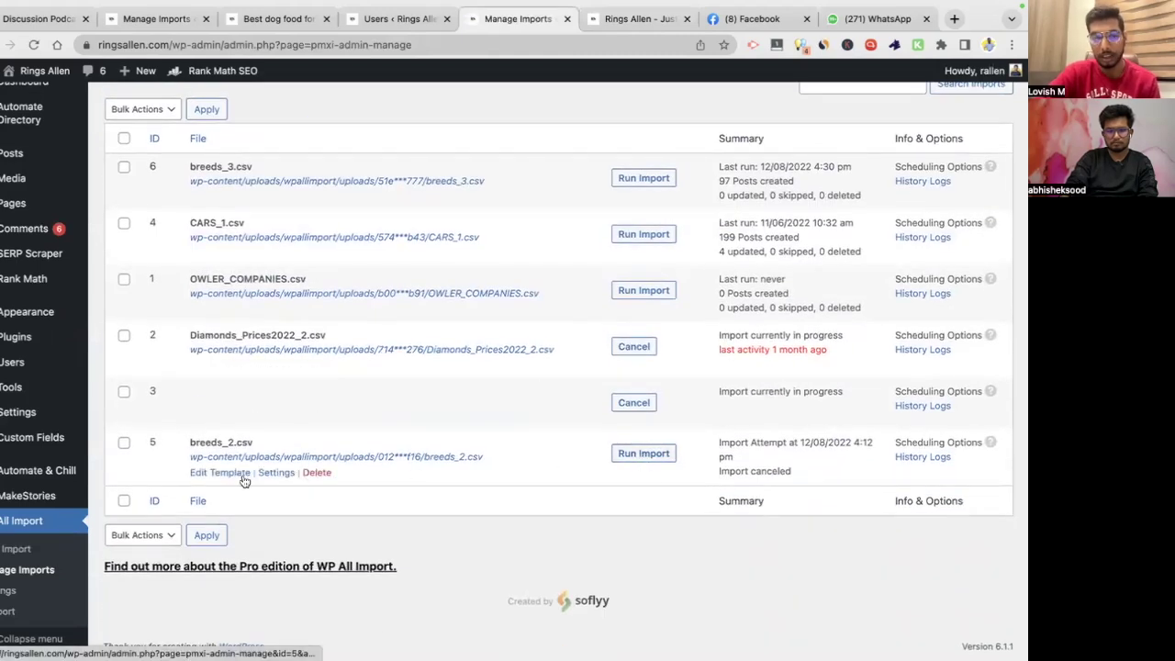
{"action": "left_click", "coordinate": [271, 476]}
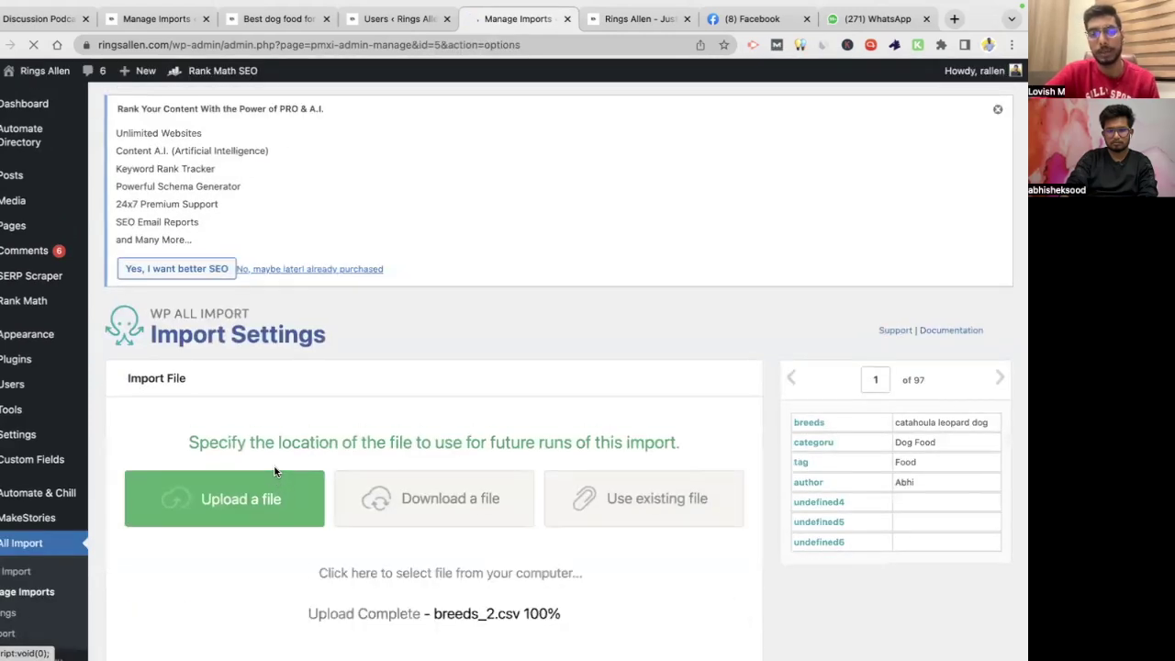
{"action": "scroll", "coordinate": [424, 424], "scroll_direction": "down", "scroll_amount": 10}
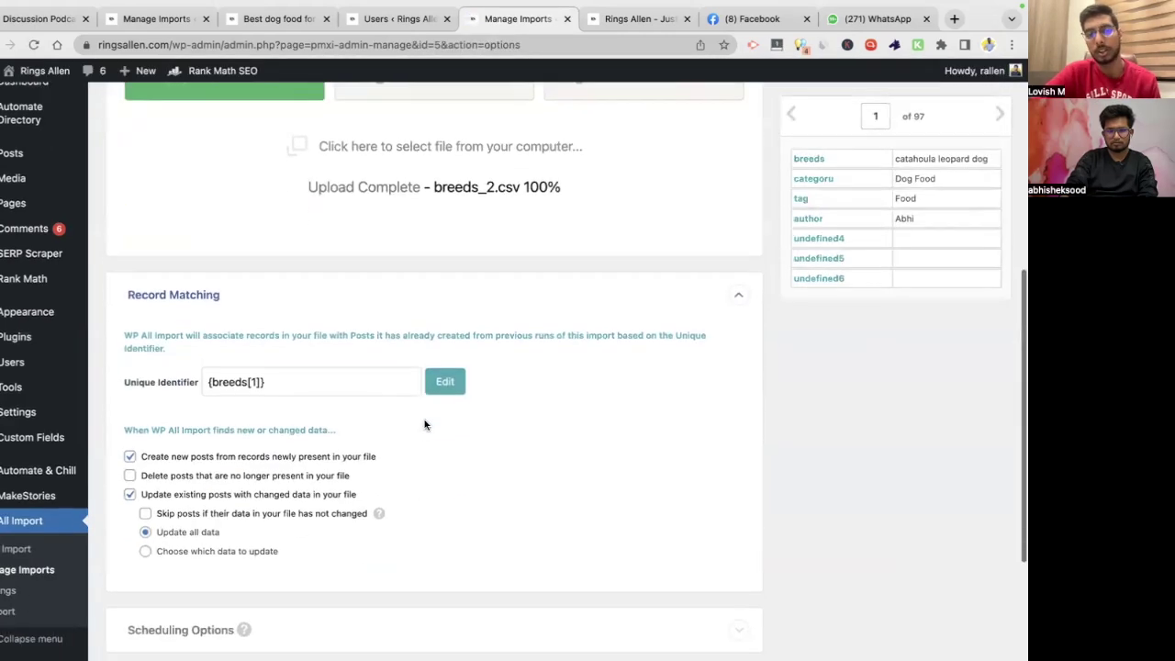